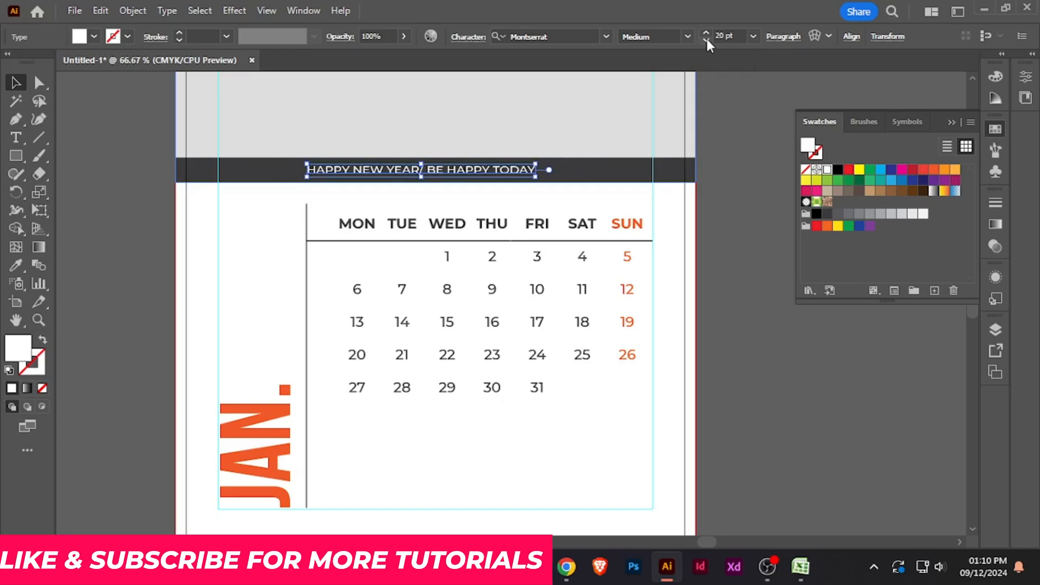
- Widen the letter tracking of the "HAPPY NEW YEAR/ BE HAPPY TODAY" banner text
{"action": "left_click", "coordinate": [477, 40]}
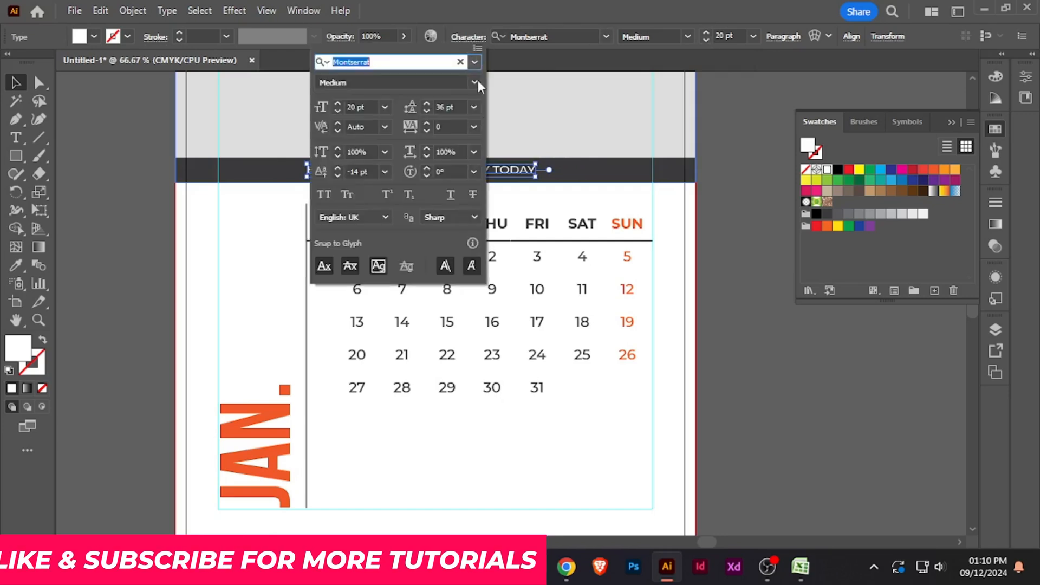
{"action": "left_click", "coordinate": [475, 127]}
{"action": "left_click", "coordinate": [485, 361]}
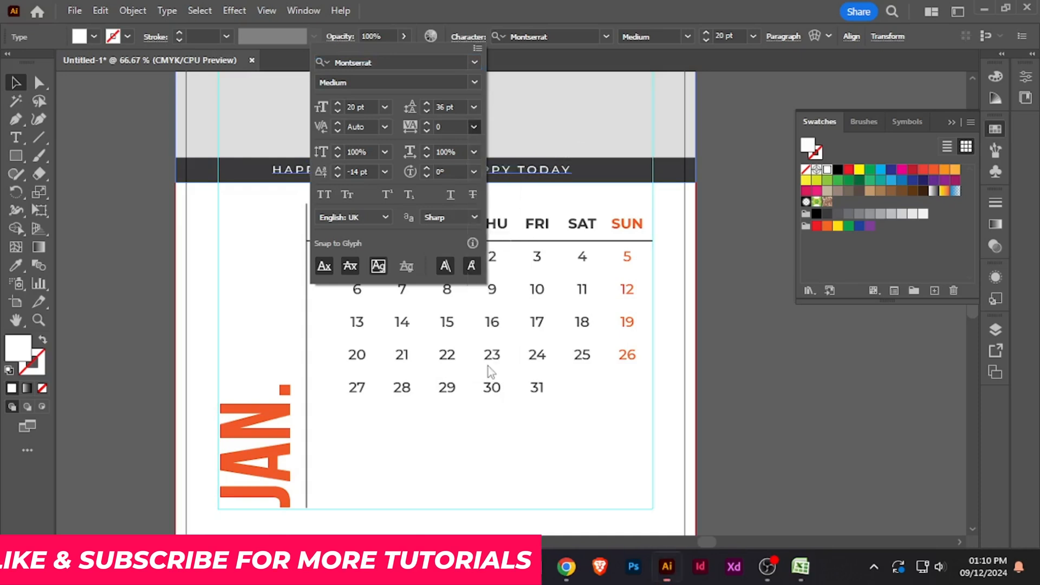
{"action": "left_click", "coordinate": [760, 355]}
- Centre the "HAPPY NEW YEAR/ BE HAPPY TODAY" text horizontally on the dark banner bar
{"action": "left_click", "coordinate": [566, 173]}
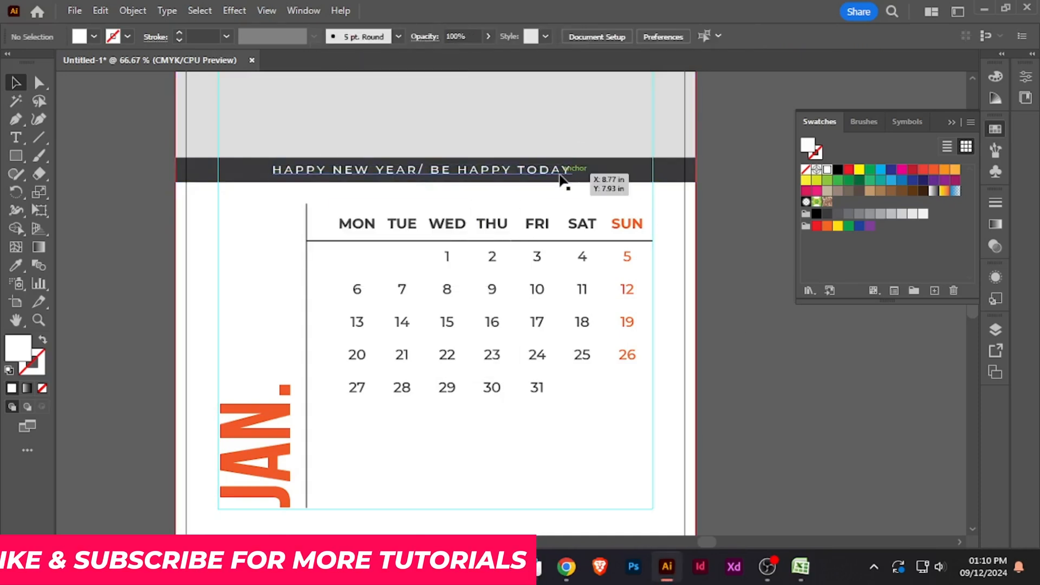
{"action": "left_click", "coordinate": [652, 176], "text": "shift"}
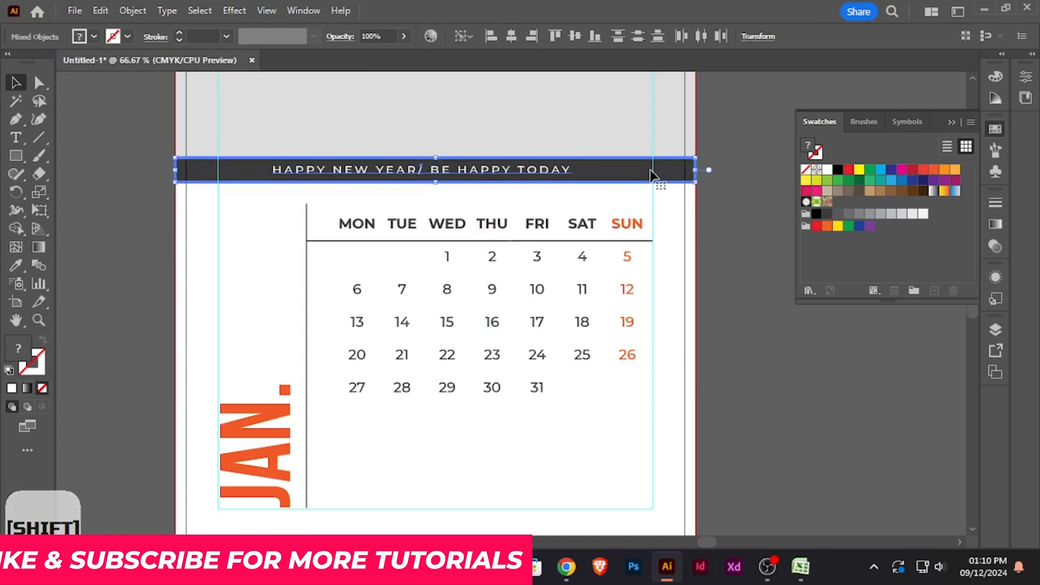
{"action": "left_click", "coordinate": [511, 36]}
{"action": "left_click", "coordinate": [740, 125]}
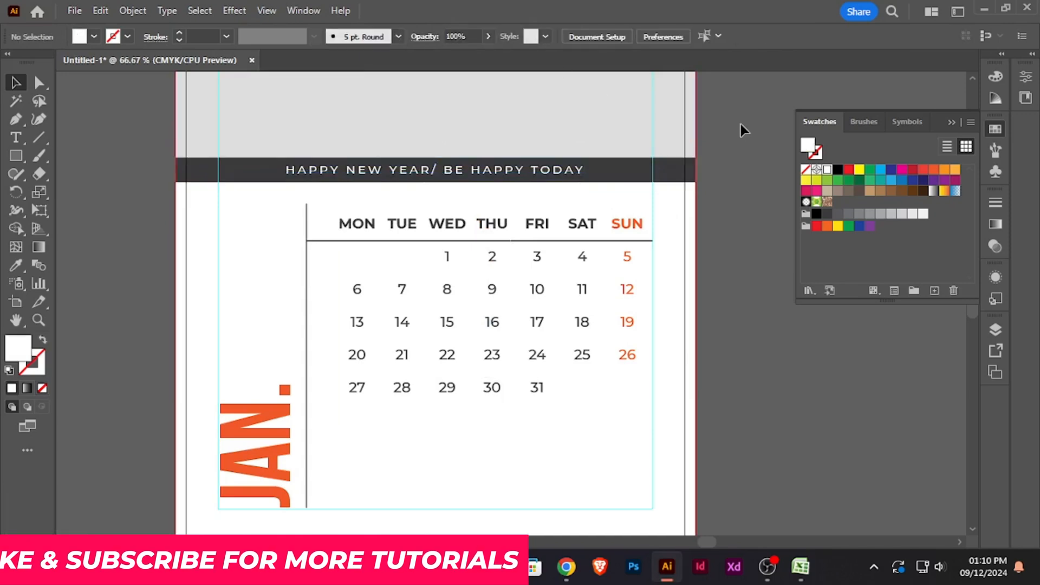
{"action": "scroll", "coordinate": [736, 163], "scroll_direction": "down", "scroll_amount": 1}
{"action": "scroll", "coordinate": [738, 186], "scroll_direction": "up", "scroll_amount": 1}
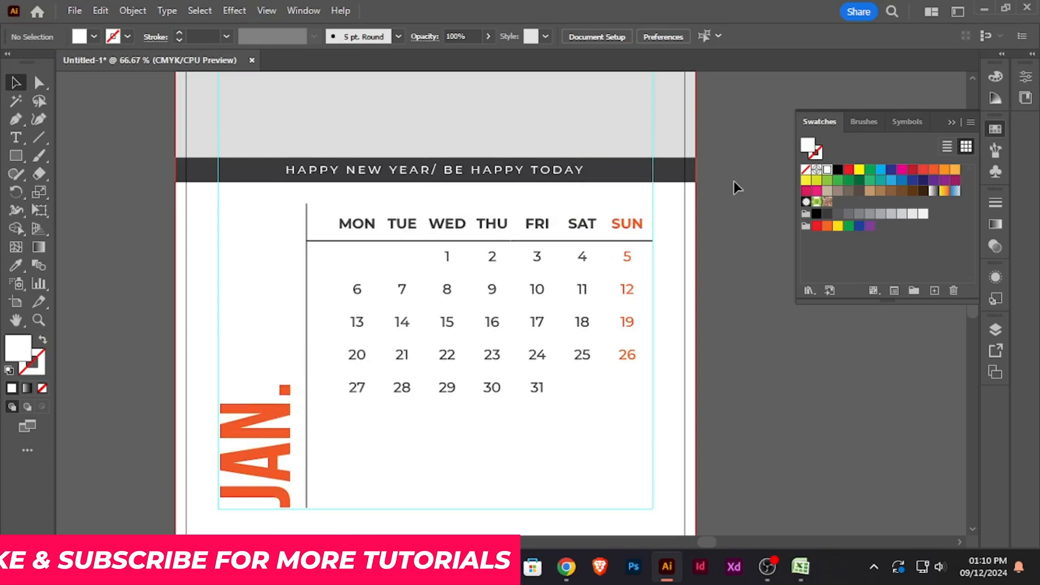
- Try the Bebas Neue Bold font on the weekday headings from MON to SUN, and undo the change
{"action": "left_click", "coordinate": [11, 139]}
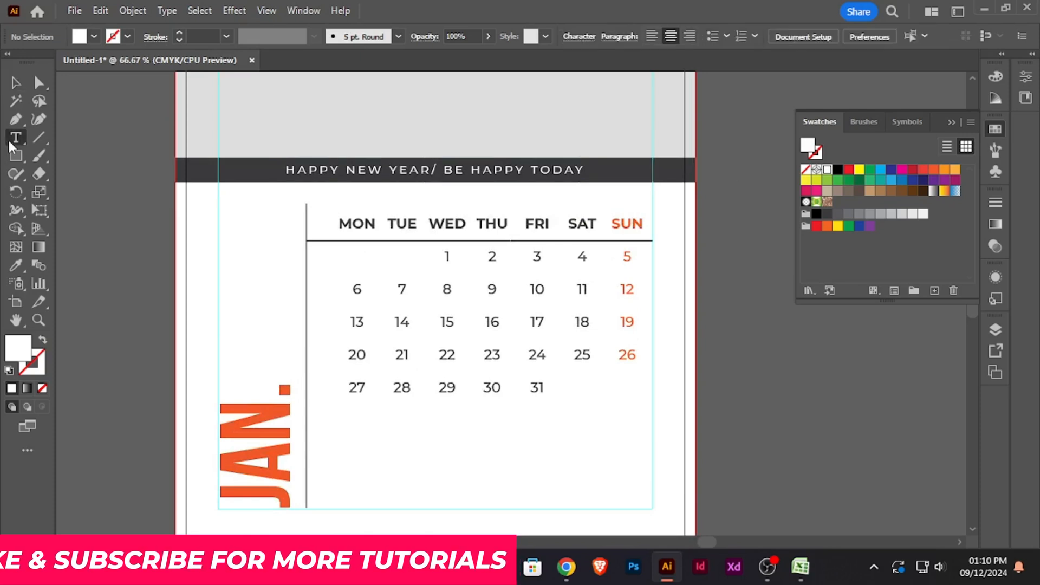
{"action": "left_click_drag", "start_coordinate": [644, 223], "coordinate": [332, 221]}
{"action": "left_click", "coordinate": [557, 36]}
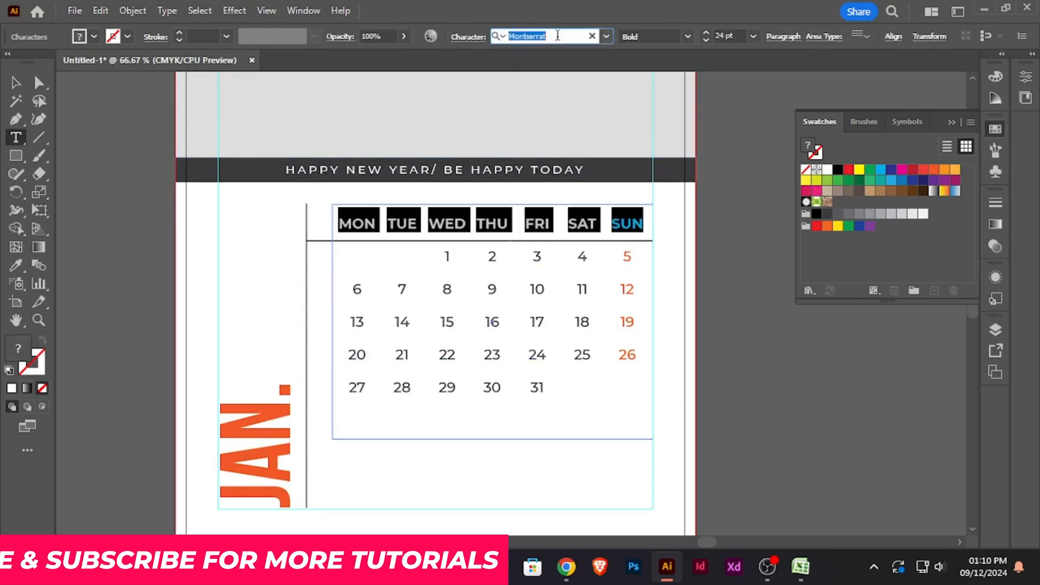
{"action": "type", "text": "BEB"}
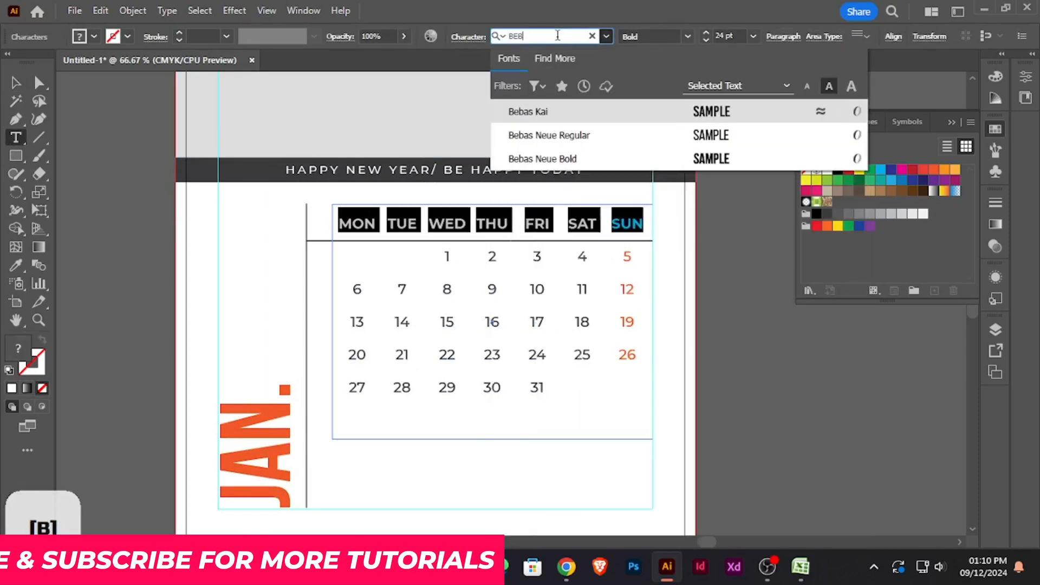
{"action": "left_click", "coordinate": [616, 159]}
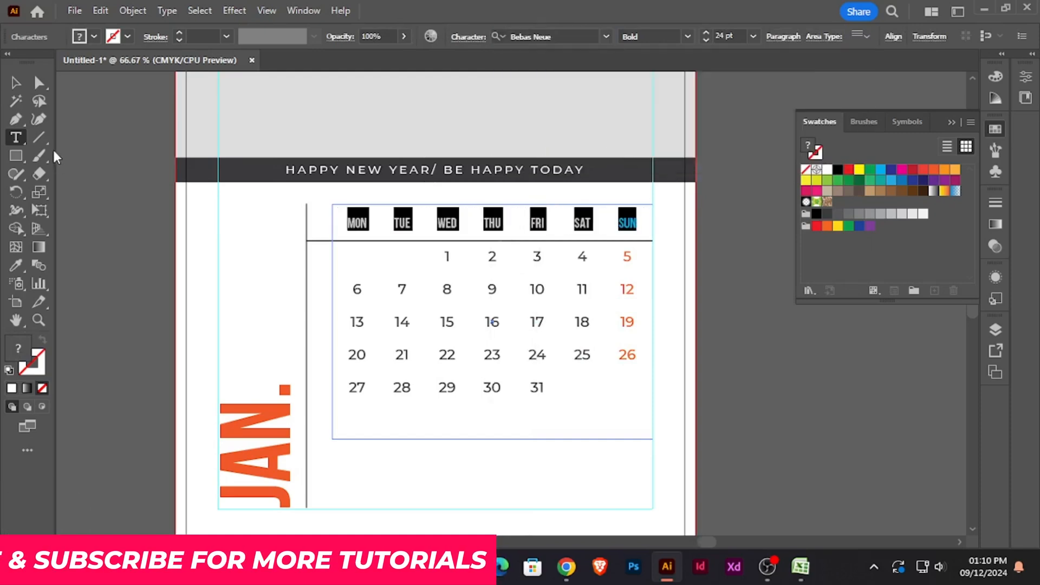
{"action": "left_click", "coordinate": [16, 82]}
{"action": "left_click", "coordinate": [827, 401]}
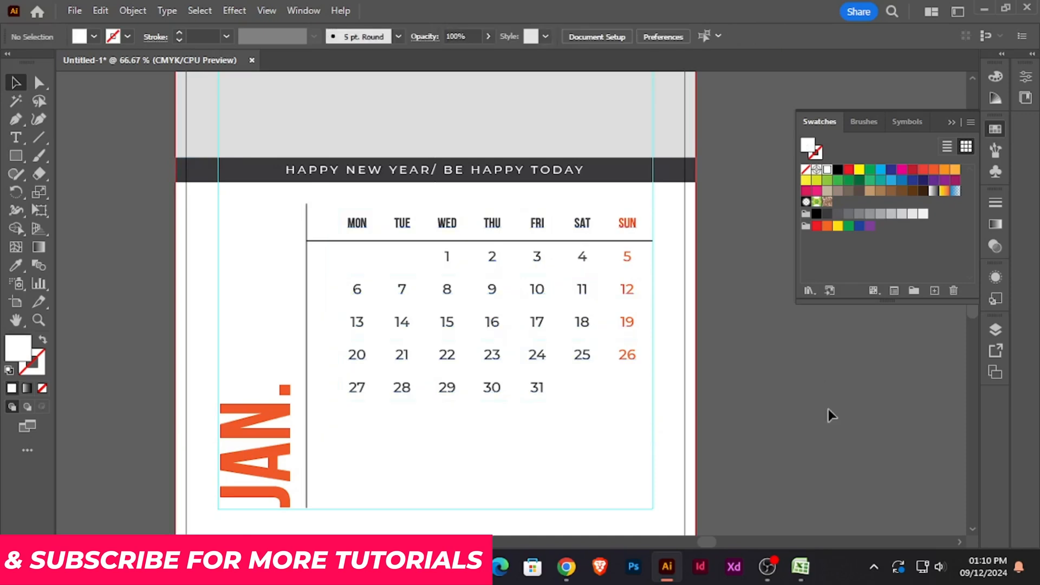
{"action": "scroll", "coordinate": [828, 411], "scroll_direction": "down", "scroll_amount": 2}
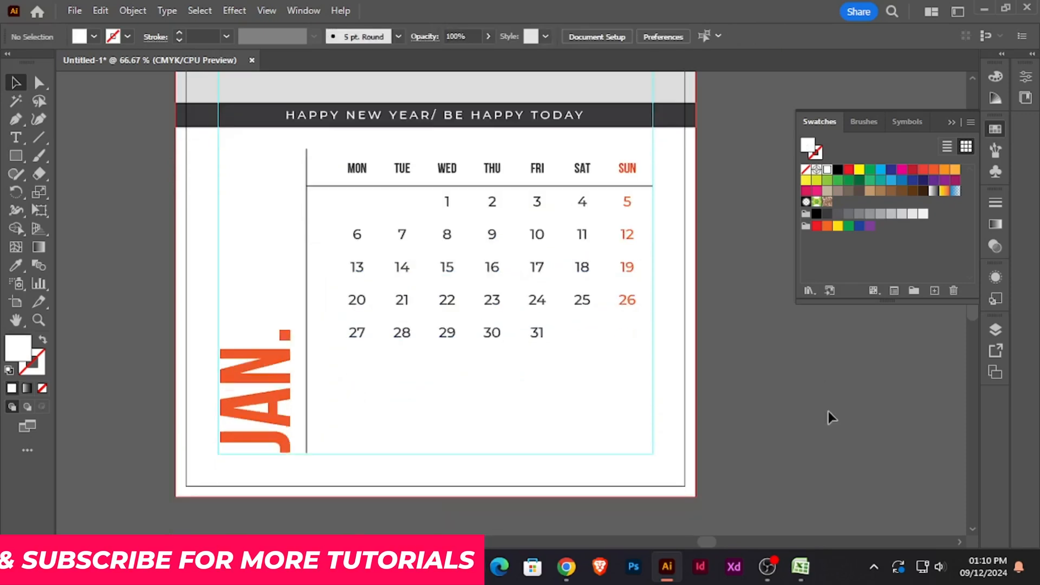
{"action": "key", "text": "ctrl+z"}
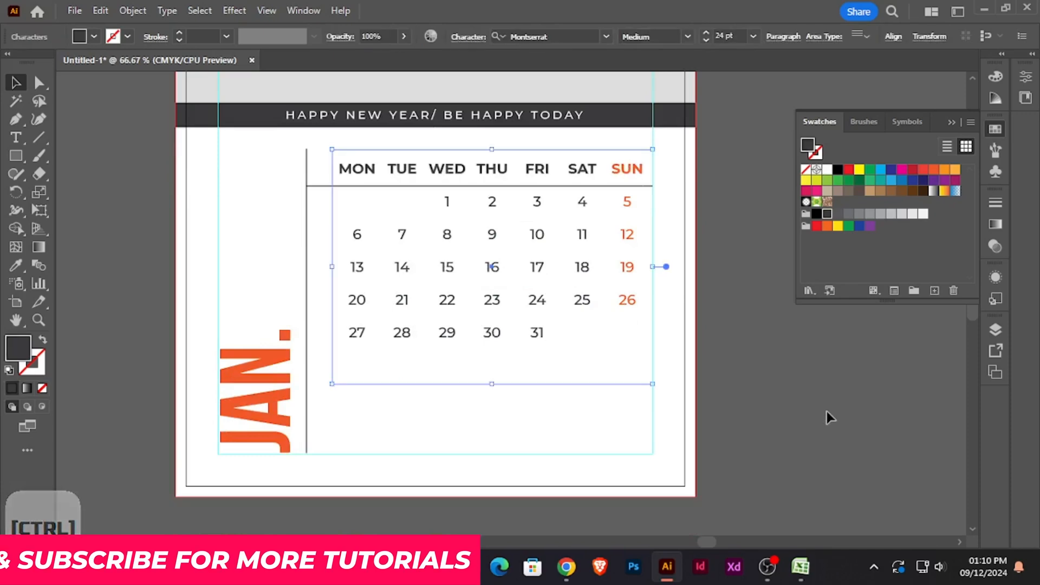
{"action": "left_click", "coordinate": [813, 375]}
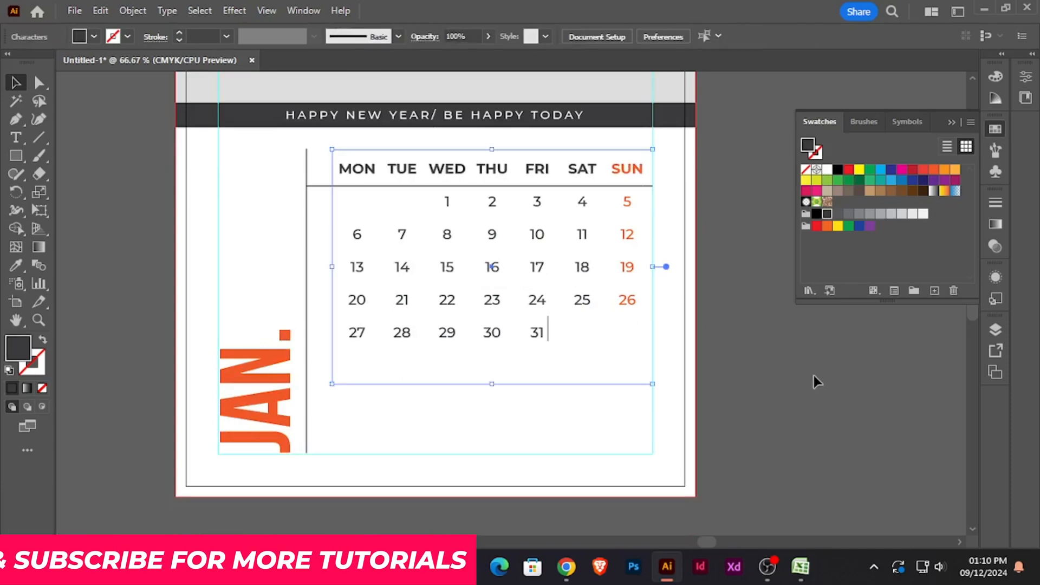
- Try the Bebas Neue Regular font on the date numbers 1 to 31, and undo the change
{"action": "left_click", "coordinate": [16, 138]}
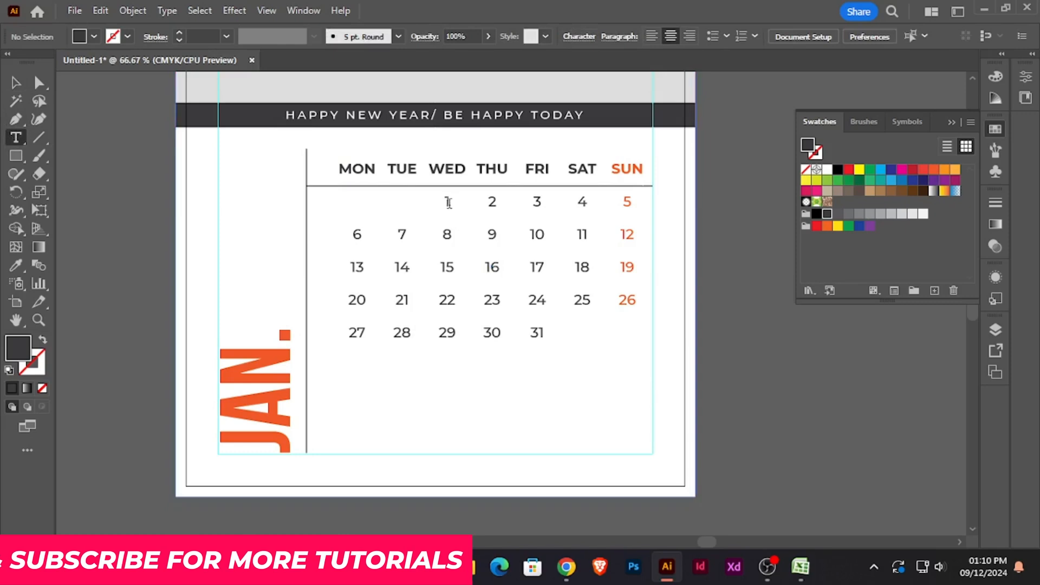
{"action": "left_click_drag", "start_coordinate": [443, 201], "coordinate": [620, 351]}
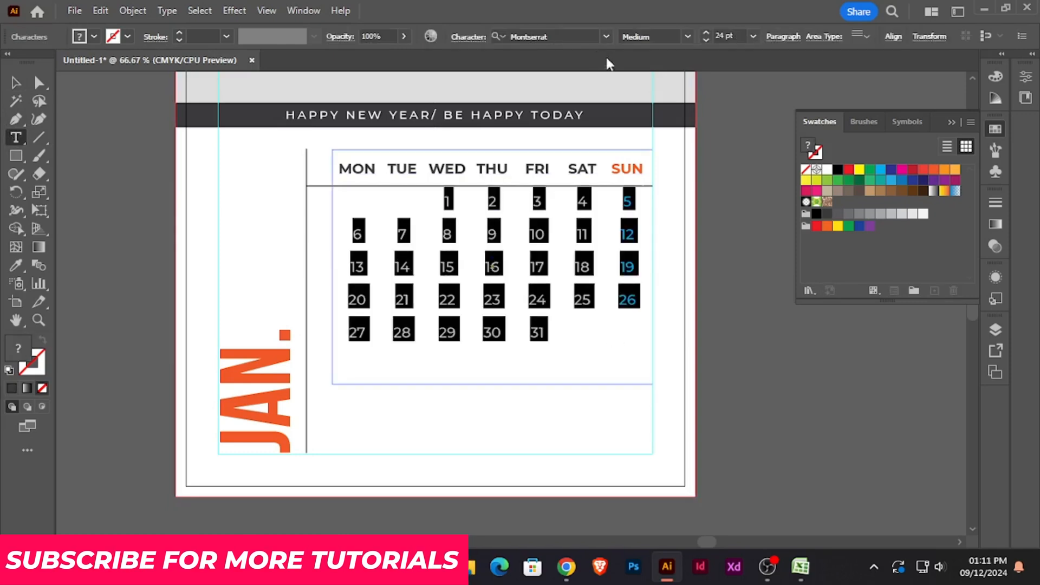
{"action": "left_click", "coordinate": [565, 35]}
{"action": "type", "text": "BE"}
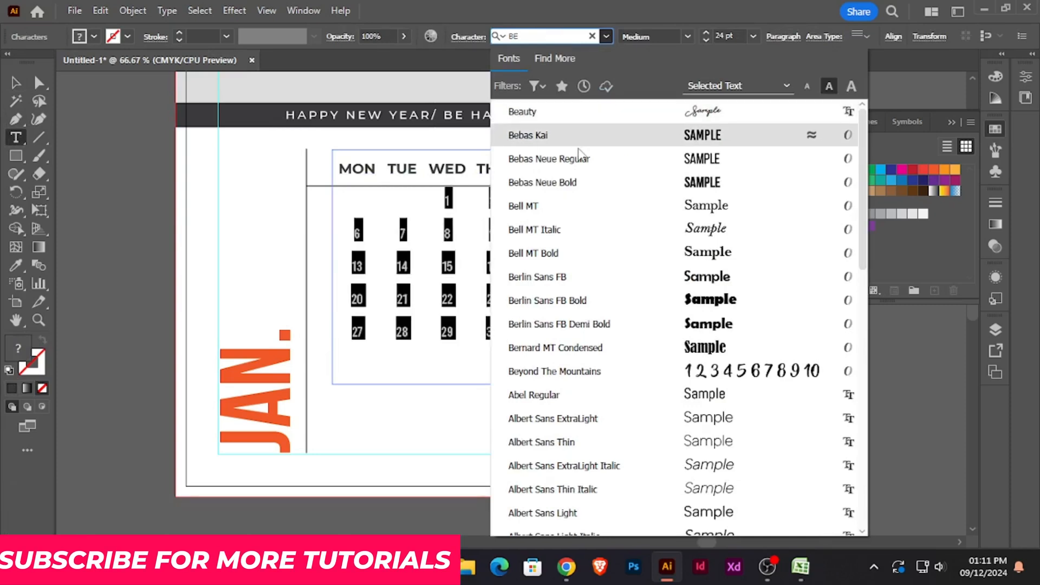
{"action": "left_click", "coordinate": [582, 160]}
{"action": "left_click", "coordinate": [15, 82]}
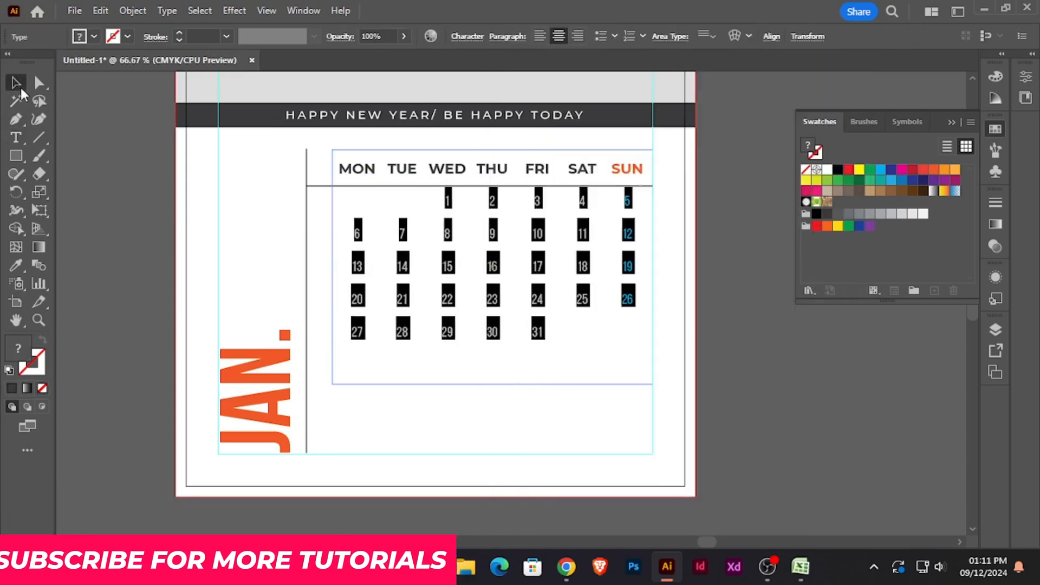
{"action": "left_click", "coordinate": [737, 367]}
{"action": "scroll", "coordinate": [736, 360], "scroll_direction": "down", "scroll_amount": 3}
{"action": "scroll", "coordinate": [735, 355], "scroll_direction": "up", "scroll_amount": 3}
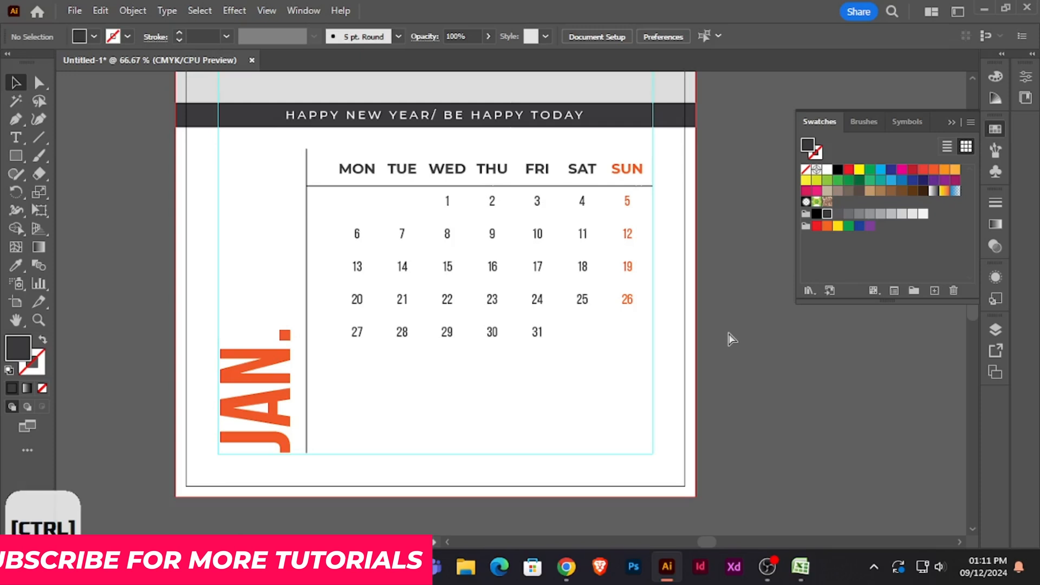
{"action": "key", "text": "ctrl+z"}
{"action": "left_click", "coordinate": [728, 339]}
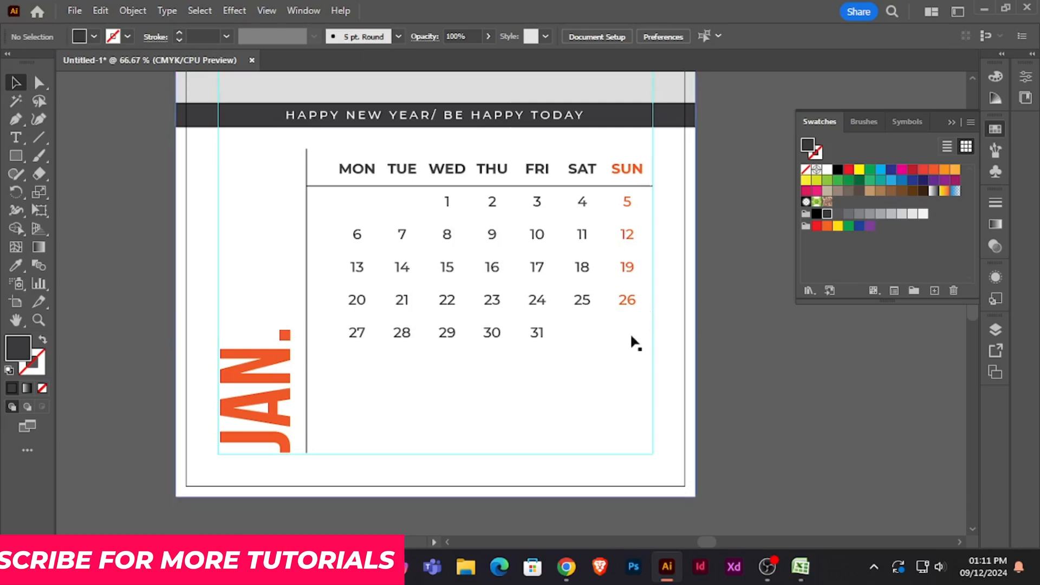
- Send the portrait photo to the back, behind all the calendar artwork
{"action": "left_click", "coordinate": [498, 330]}
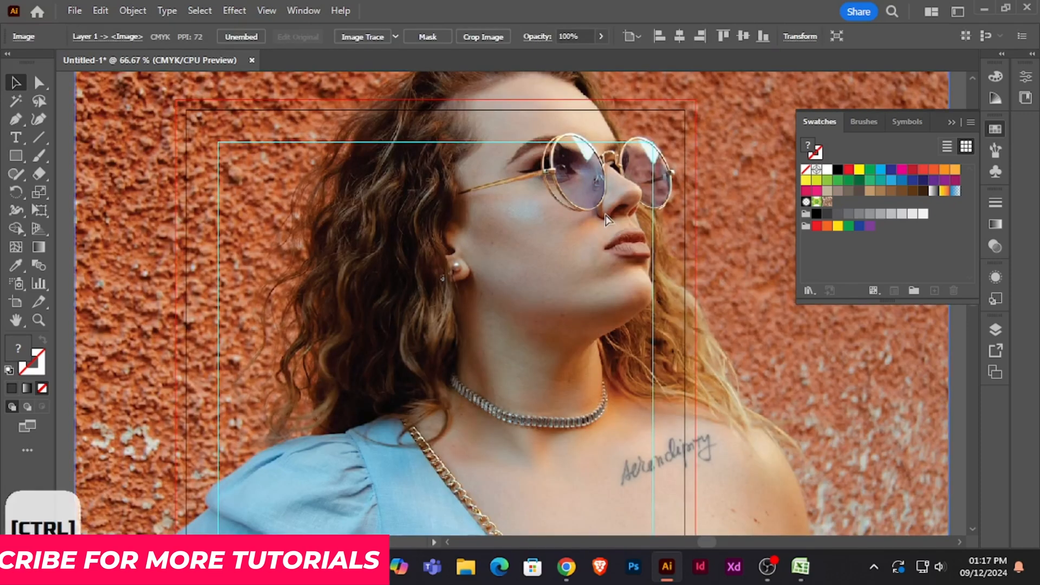
{"action": "key", "text": "ctrl+minus"}
{"action": "key", "text": "ctrl+minus"}
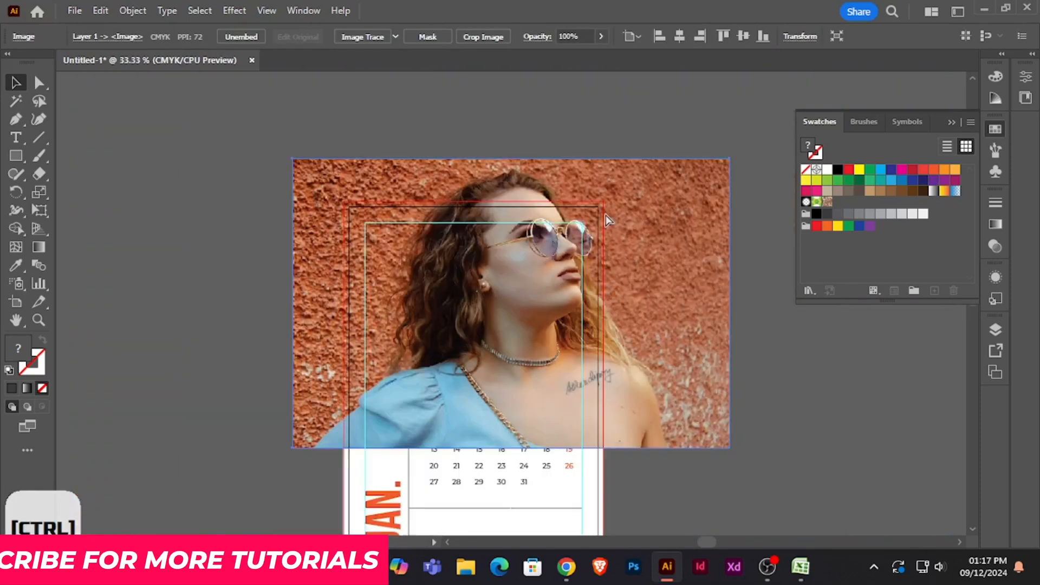
{"action": "right_click", "coordinate": [617, 221]}
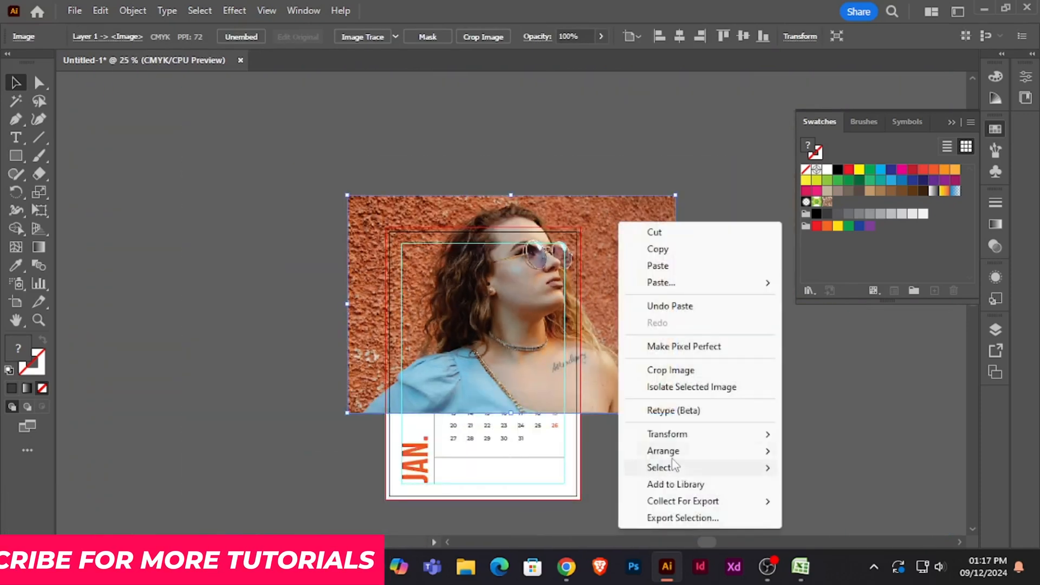
{"action": "mouse_move", "coordinate": [673, 456]}
{"action": "left_click", "coordinate": [845, 499]}
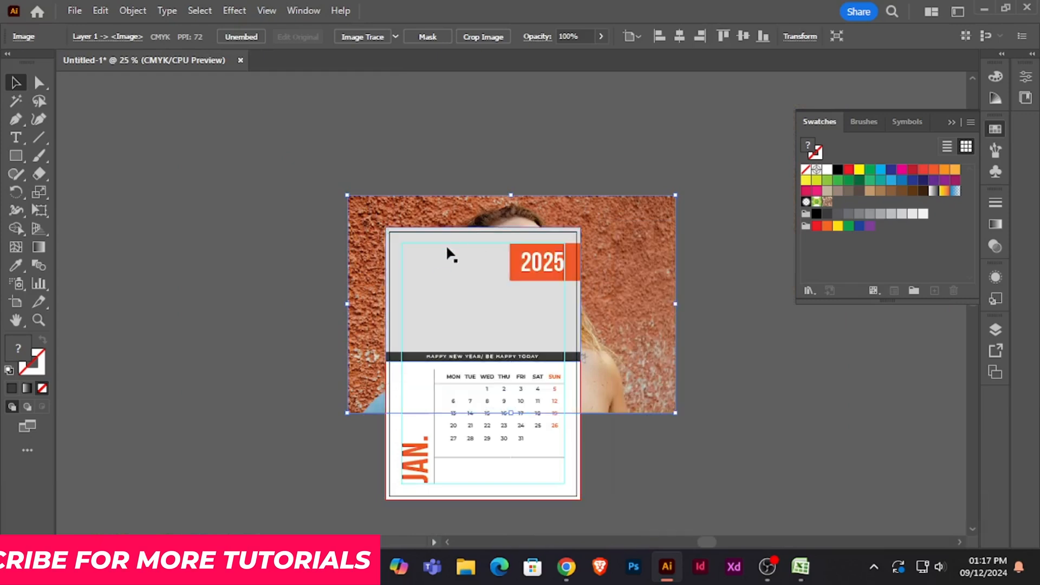
- Make a clipping mask from the grey header rectangle and the photo behind it
{"action": "left_click", "coordinate": [438, 266], "text": "shift"}
{"action": "right_click", "coordinate": [439, 265]}
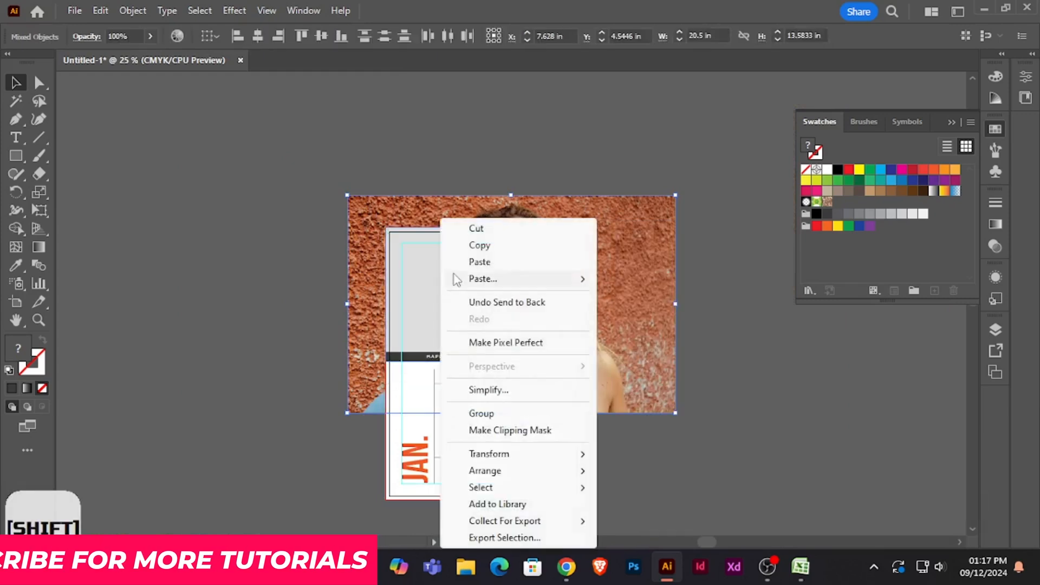
{"action": "left_click", "coordinate": [526, 430]}
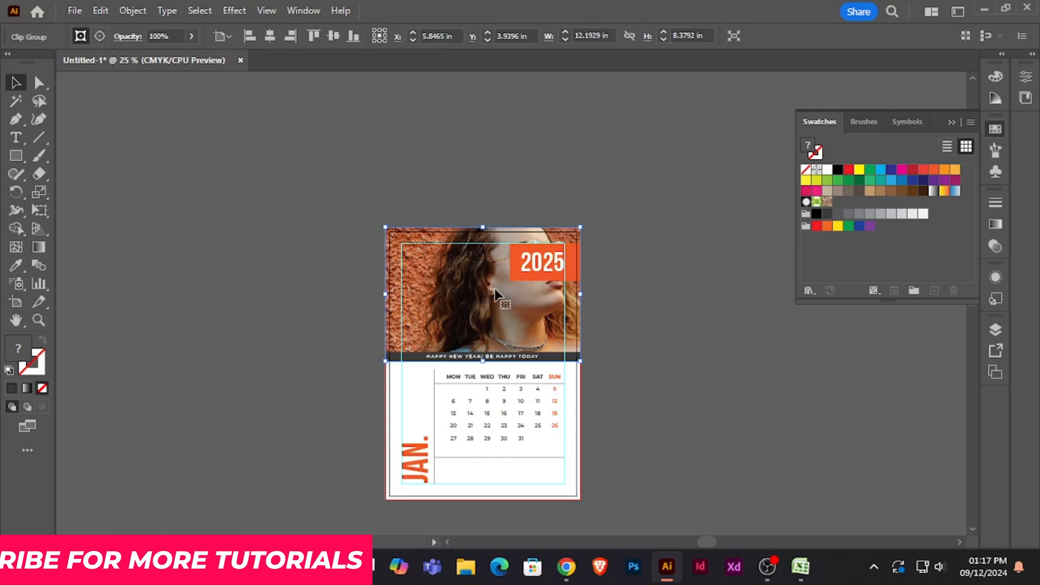
- Scale the photo down proportionally inside its clip group so it just covers the header area
{"action": "double_click", "coordinate": [501, 297]}
{"action": "left_click", "coordinate": [670, 205], "text": "shift"}
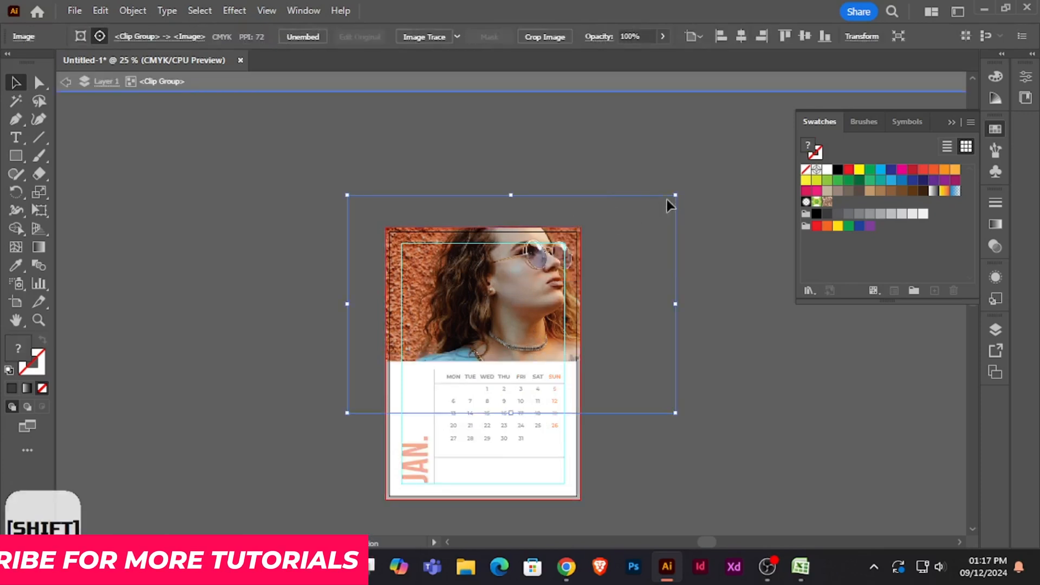
{"action": "left_click_drag", "start_coordinate": [676, 196], "coordinate": [635, 222]}
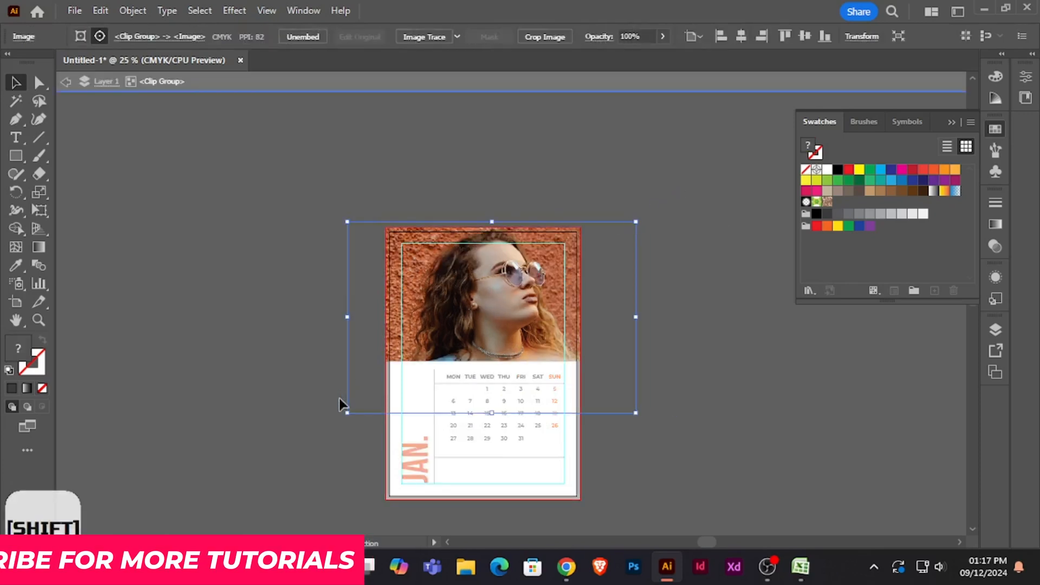
{"action": "left_click_drag", "start_coordinate": [347, 413], "coordinate": [360, 390]}
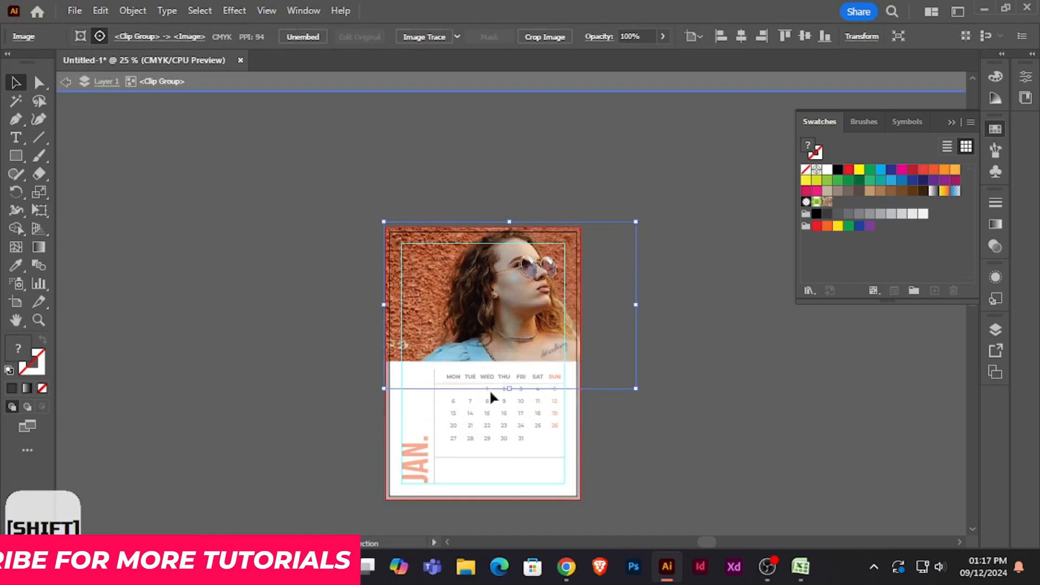
{"action": "left_click_drag", "start_coordinate": [636, 386], "coordinate": [598, 363]}
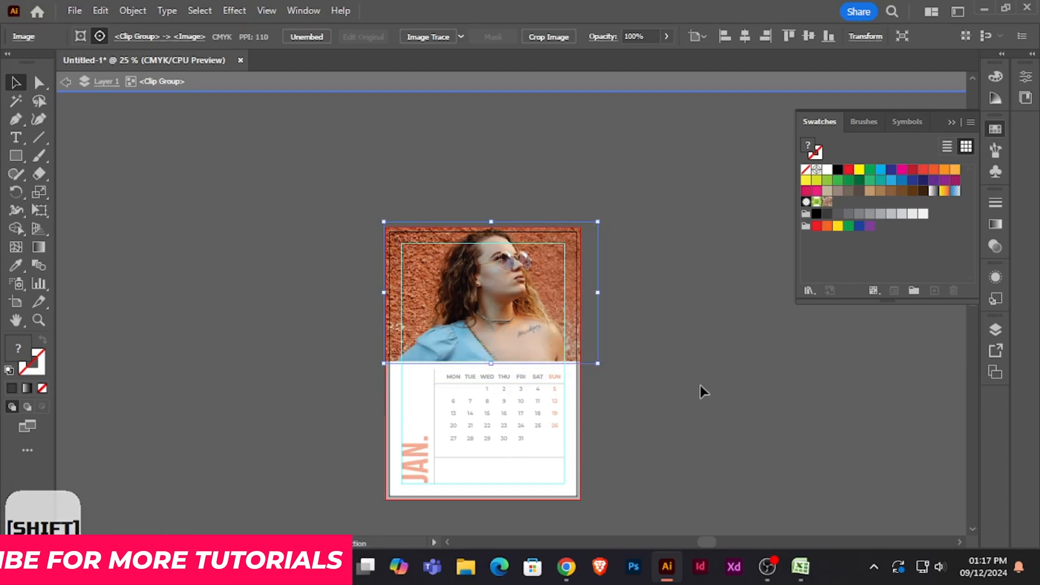
- Shift the photo sideways inside its clip group until it covers the header's right edge, and leave isolation mode
{"action": "left_click_drag", "start_coordinate": [531, 321], "coordinate": [509, 318]}
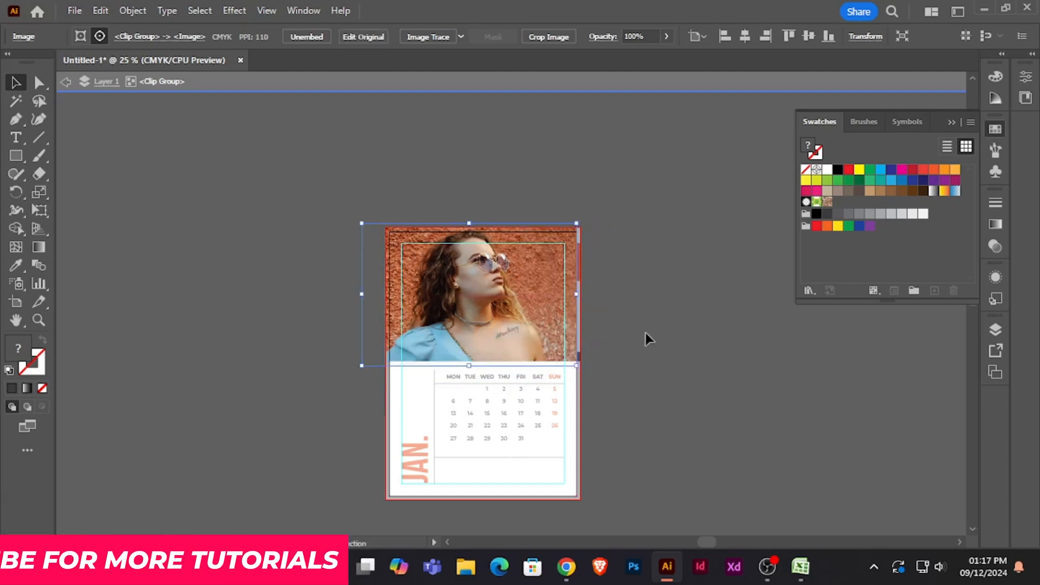
{"action": "key", "text": "Right"}
{"action": "key", "text": "Right"}
{"action": "key", "text": "Right"}
{"action": "key", "text": "Right"}
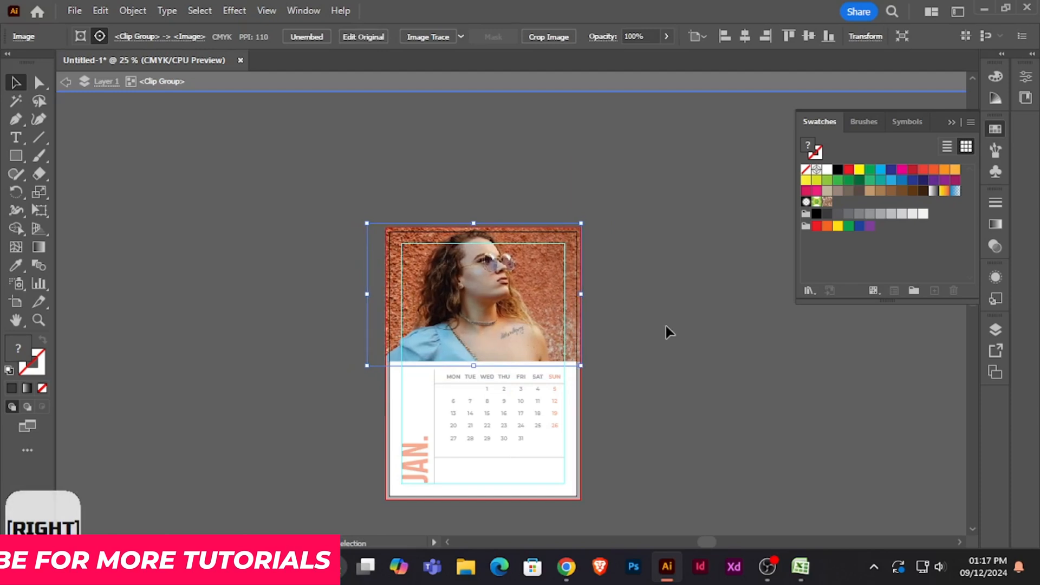
{"action": "double_click", "coordinate": [665, 325]}
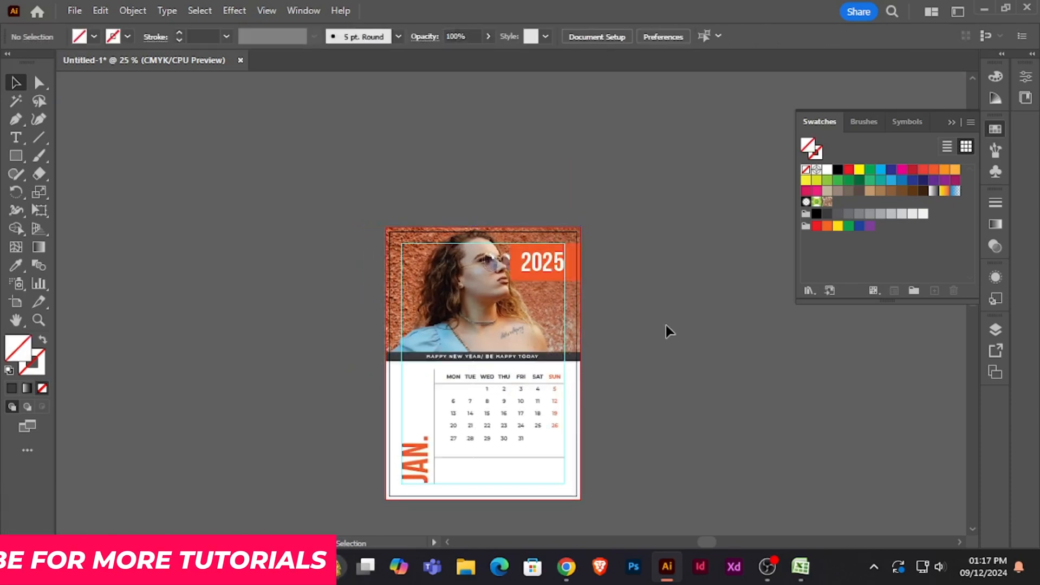
- Scale the 2025 text and its orange box down together proportionally, keeping the box against the page's right edge
{"action": "scroll", "coordinate": [665, 325], "scroll_direction": "down", "scroll_amount": 1}
{"action": "key", "text": "ctrl+equal"}
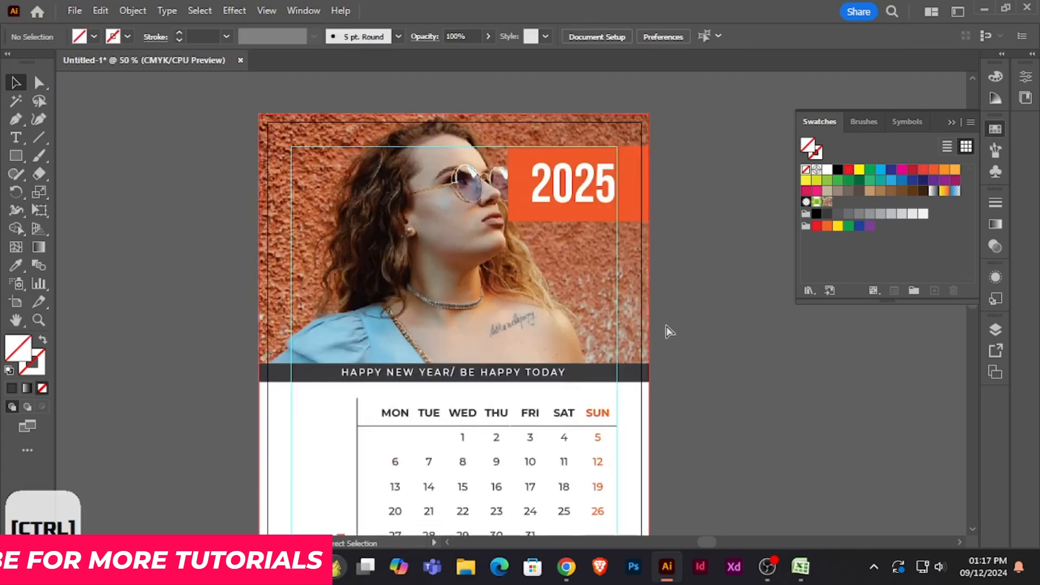
{"action": "left_click", "coordinate": [598, 187]}
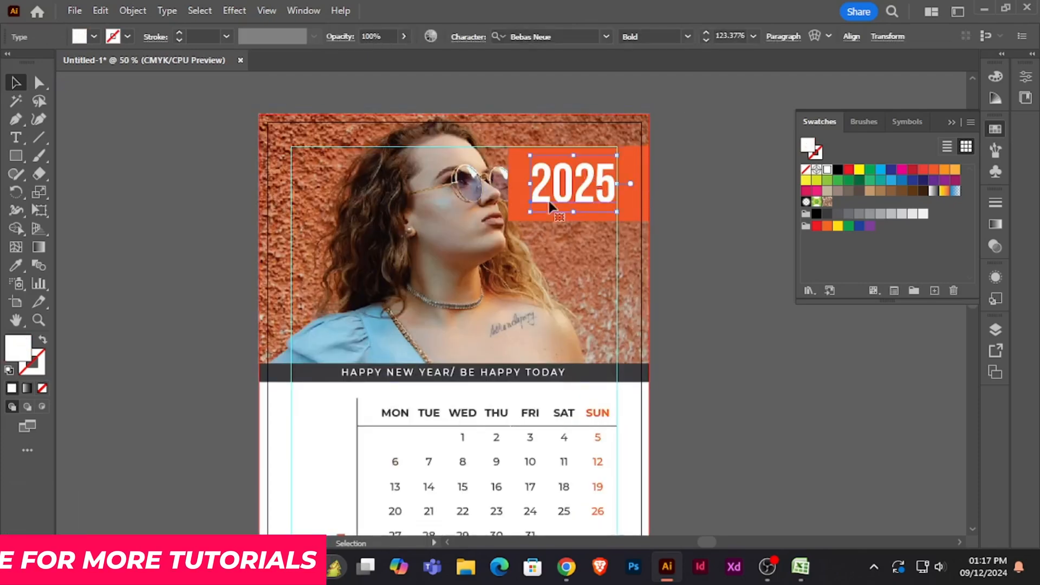
{"action": "left_click", "coordinate": [516, 208], "text": "shift"}
{"action": "left_click_drag", "start_coordinate": [508, 222], "coordinate": [548, 214]}
{"action": "left_click", "coordinate": [703, 265]}
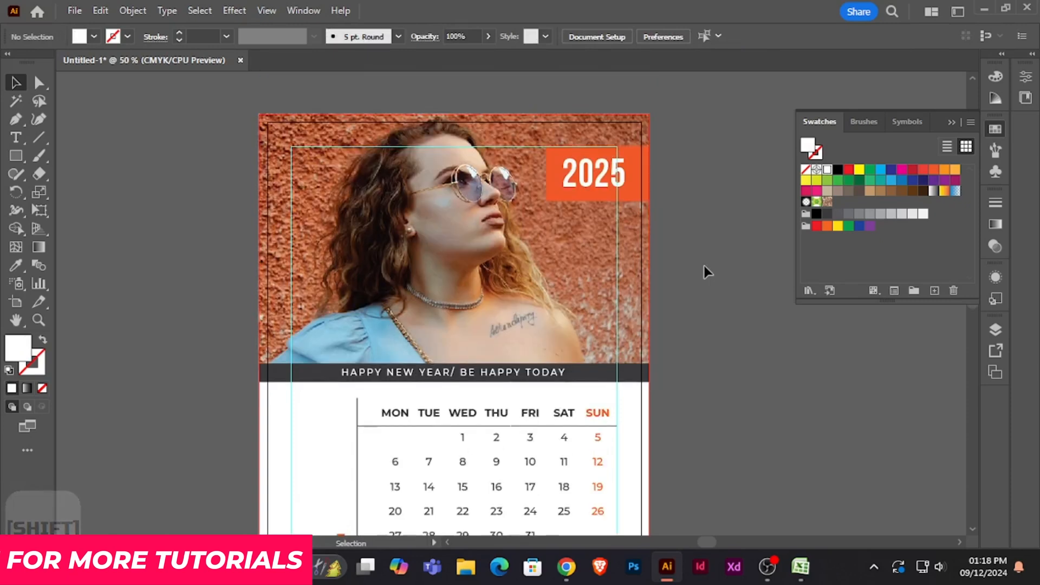
- Nudge the portrait photo slightly down inside its clip group, keeping the header covered, and leave isolation mode
{"action": "double_click", "coordinate": [624, 130]}
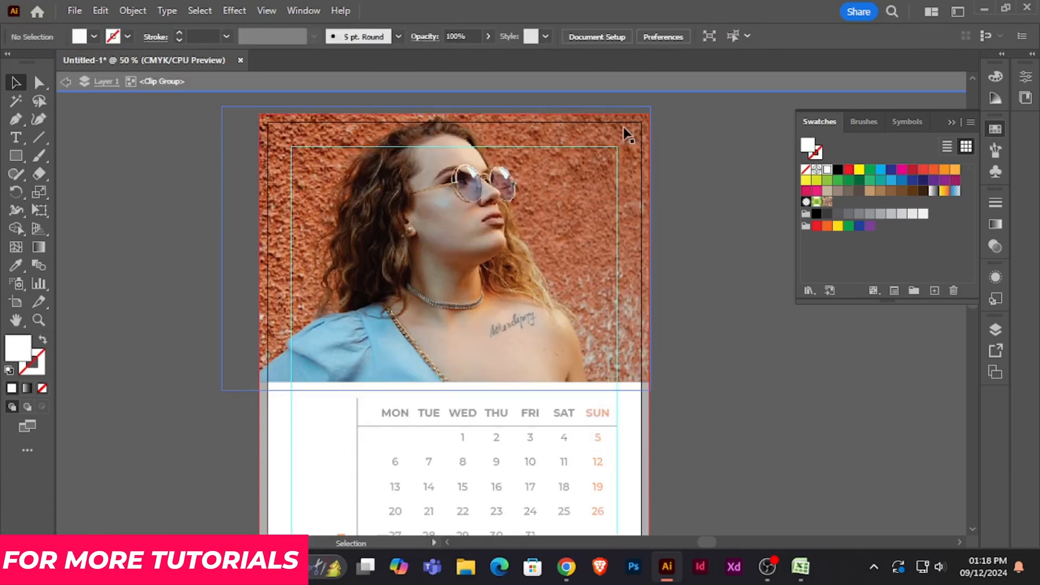
{"action": "key", "text": "Down"}
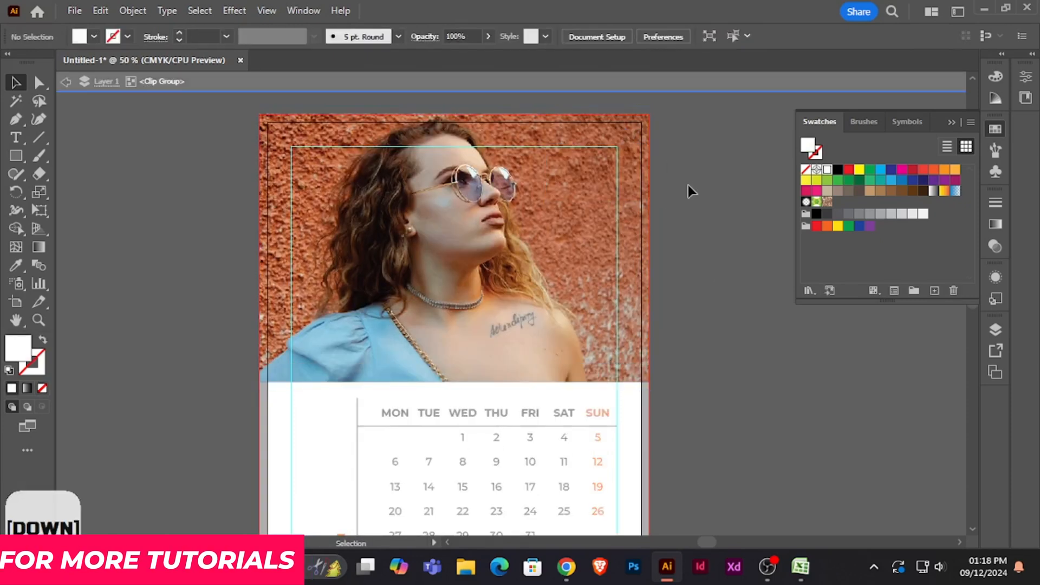
{"action": "left_click", "coordinate": [583, 130]}
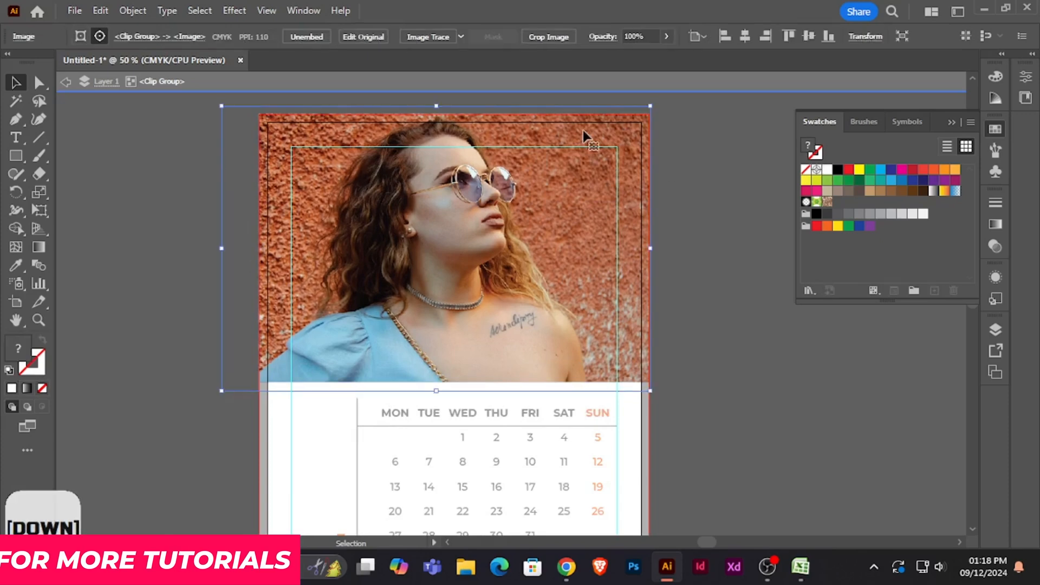
{"action": "key", "text": "Down"}
{"action": "key", "text": "Down"}
{"action": "key", "text": "Down"}
{"action": "key", "text": "Down"}
{"action": "key", "text": "Up"}
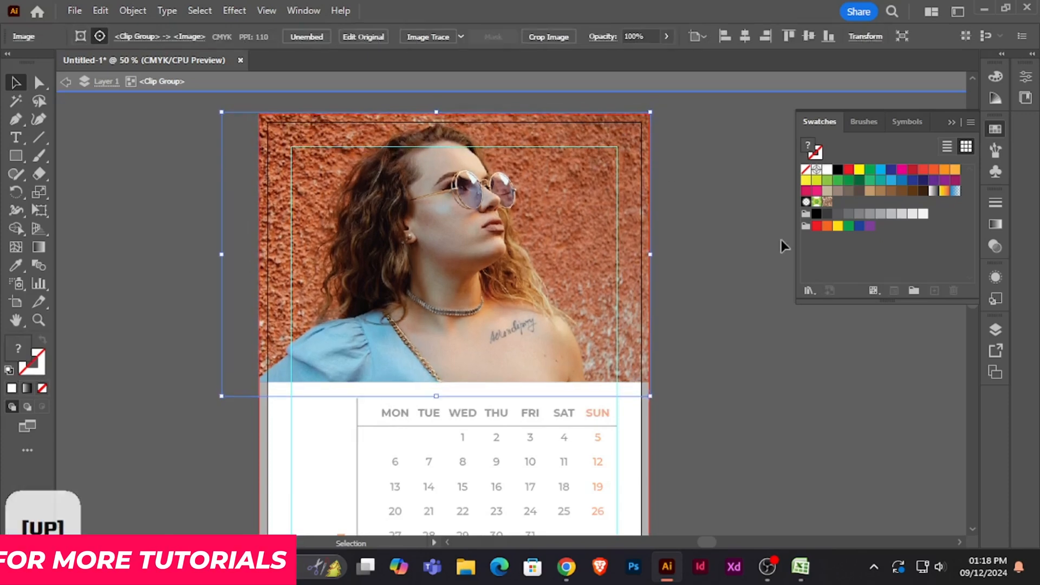
{"action": "left_click", "coordinate": [756, 241]}
{"action": "double_click", "coordinate": [757, 240]}
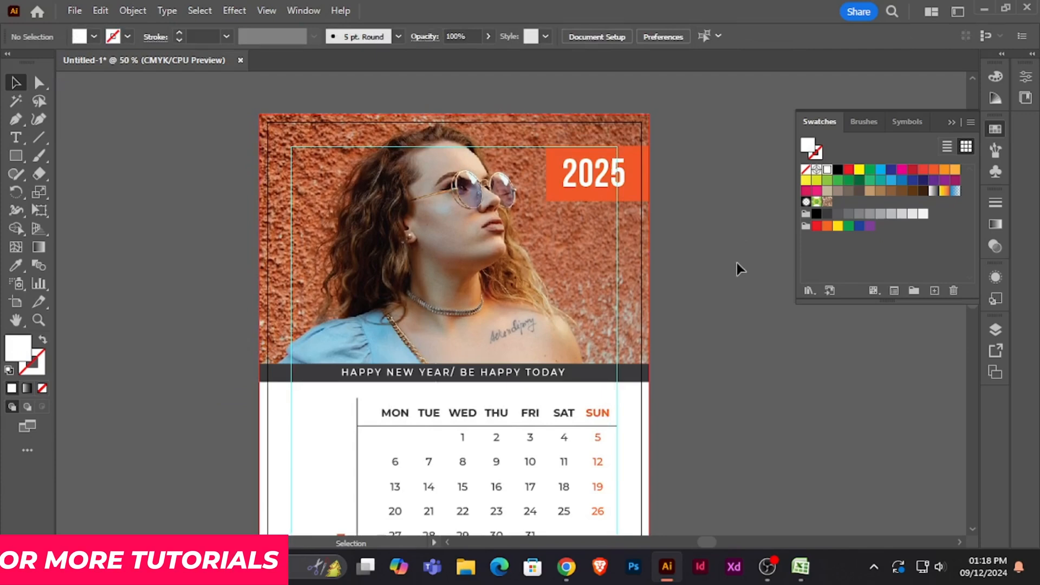
- Add the text NOTE in the empty area below the horizontal line under the date grid
{"action": "scroll", "coordinate": [740, 269], "scroll_direction": "down", "scroll_amount": 6}
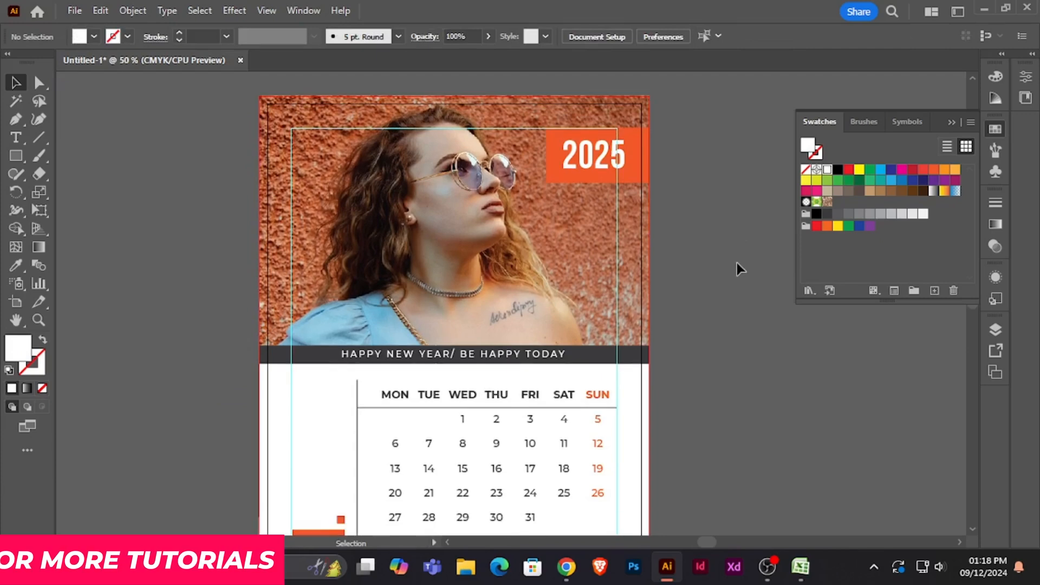
{"action": "scroll", "coordinate": [740, 269], "scroll_direction": "down", "scroll_amount": 3}
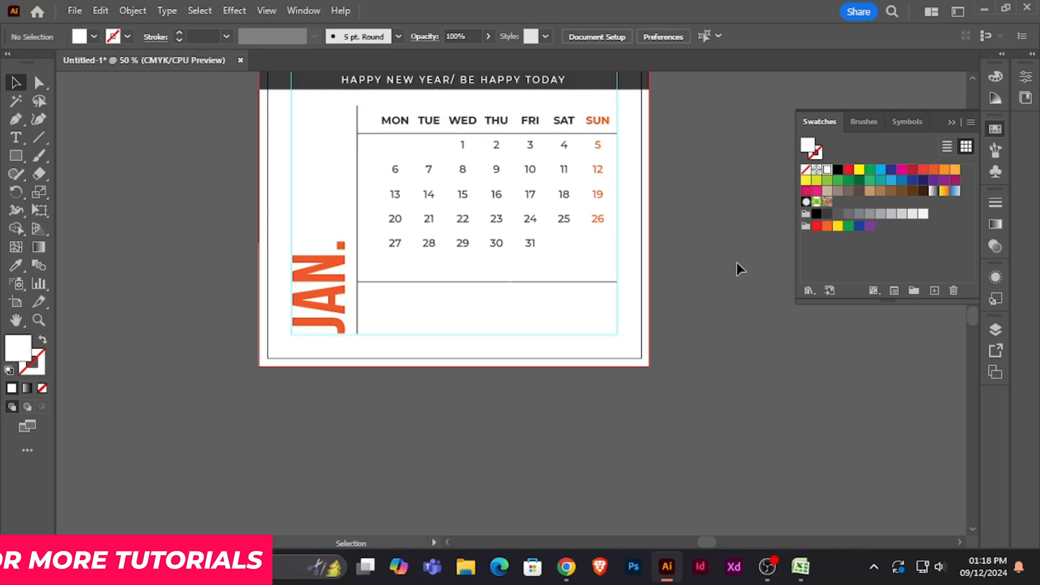
{"action": "key", "text": "ctrl+plus"}
{"action": "key", "text": "ctrl+plus"}
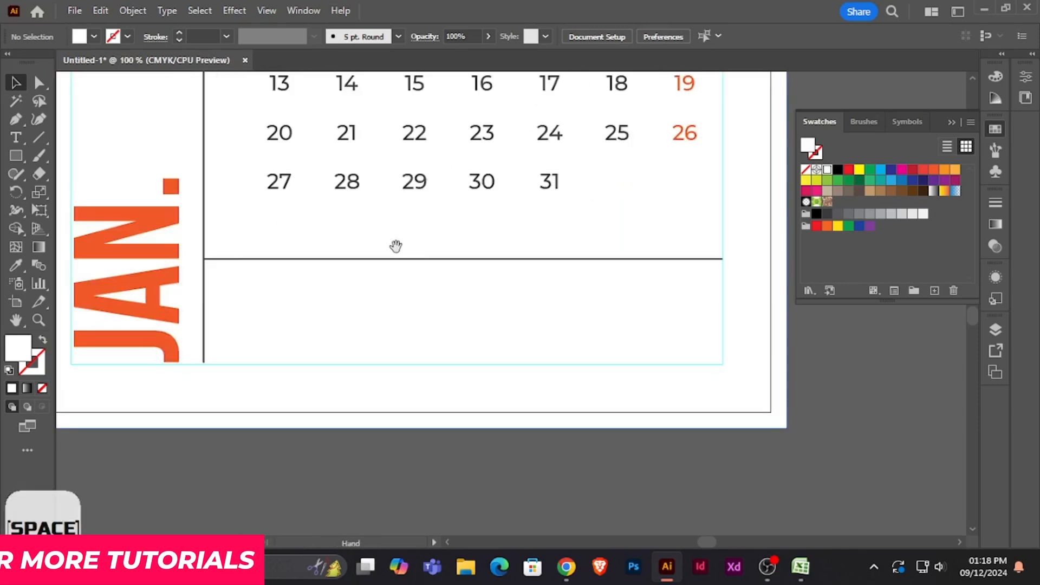
{"action": "left_click_drag", "start_coordinate": [397, 243], "coordinate": [448, 307]}
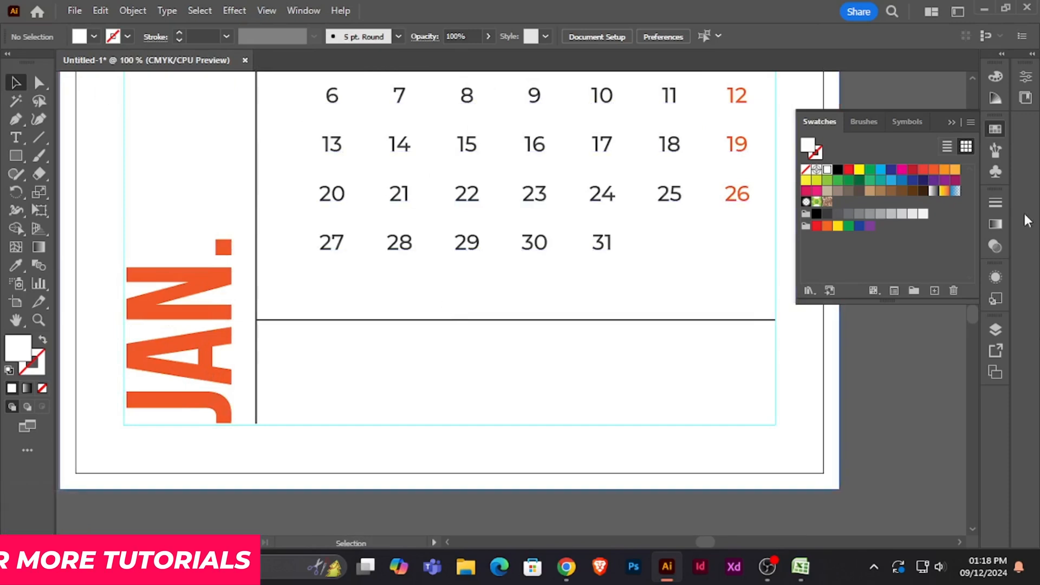
{"action": "key", "text": "t"}
{"action": "left_click", "coordinate": [364, 385]}
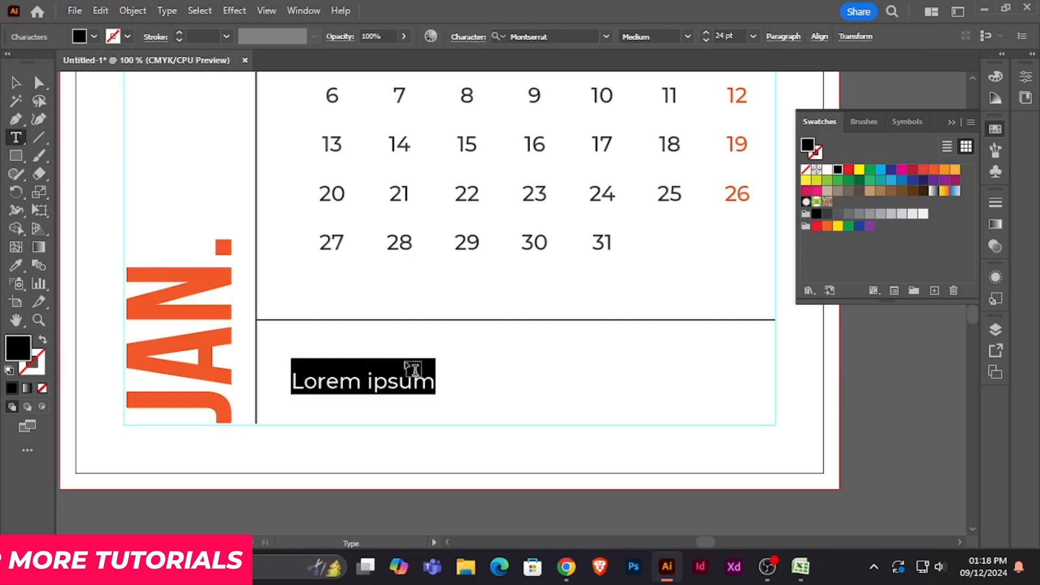
{"action": "type", "text": "NOTE"}
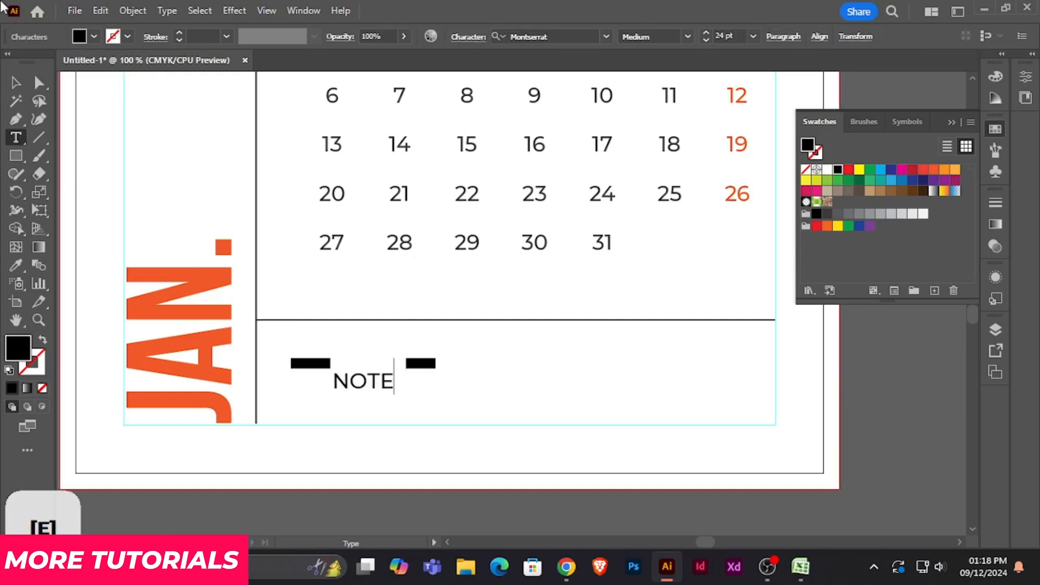
{"action": "left_click", "coordinate": [15, 101]}
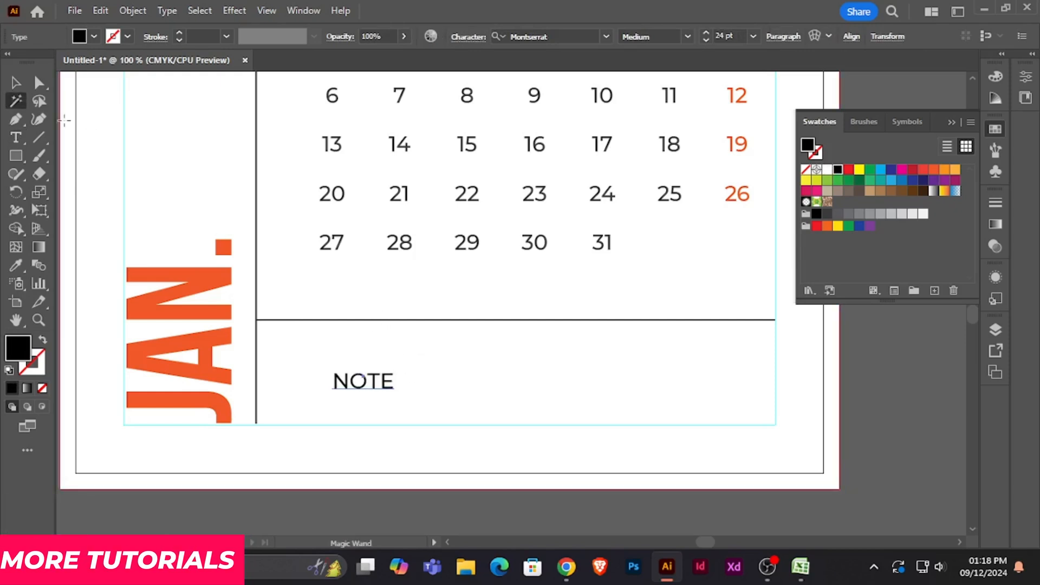
{"action": "left_click", "coordinate": [15, 83]}
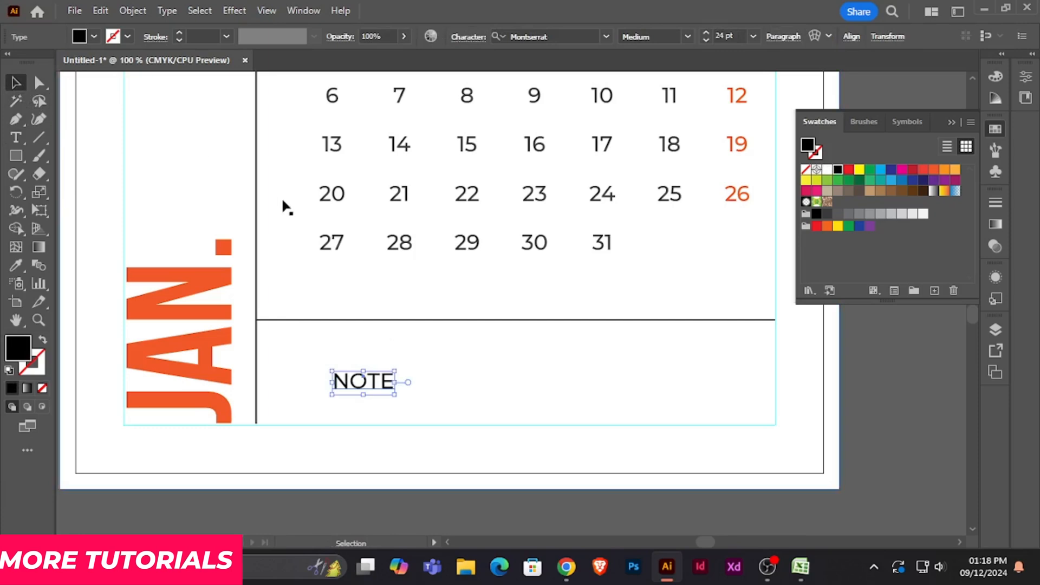
- Align the NOTE text to the left edge of the calendar date text frame
{"action": "left_click", "coordinate": [322, 198], "text": "shift"}
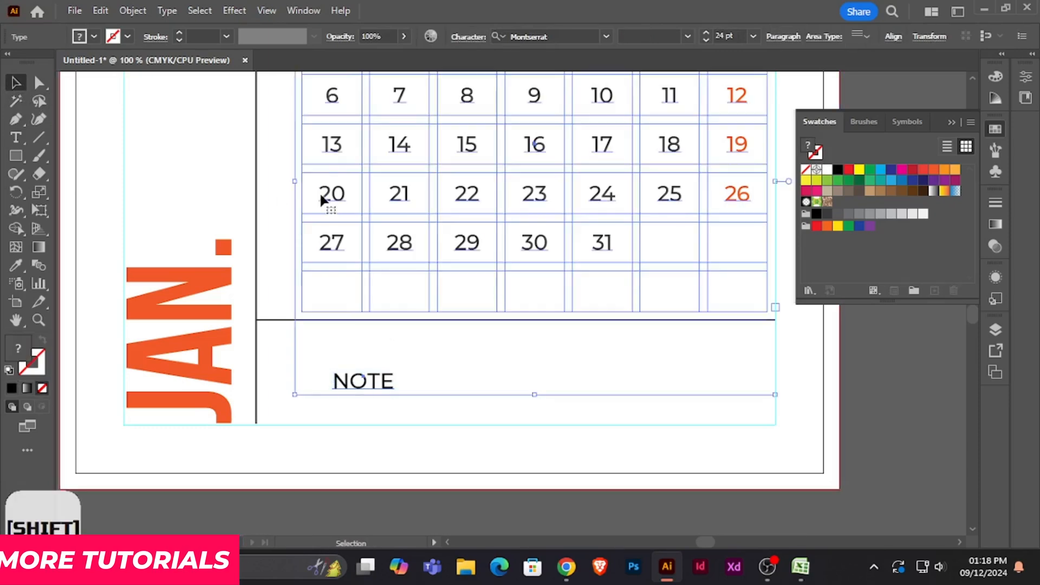
{"action": "left_click", "coordinate": [893, 36]}
{"action": "left_click", "coordinate": [733, 79]}
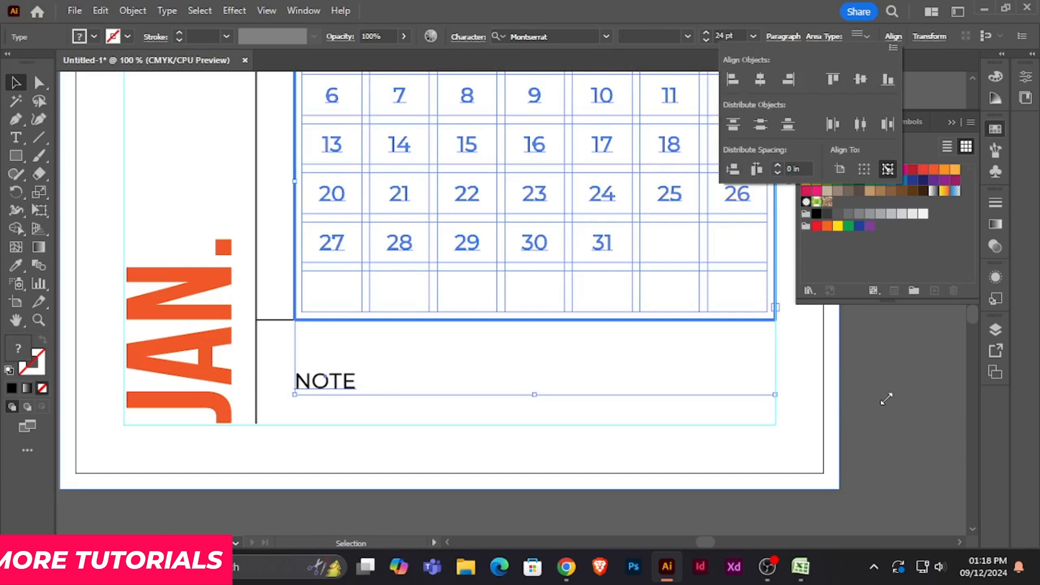
{"action": "left_click", "coordinate": [872, 427]}
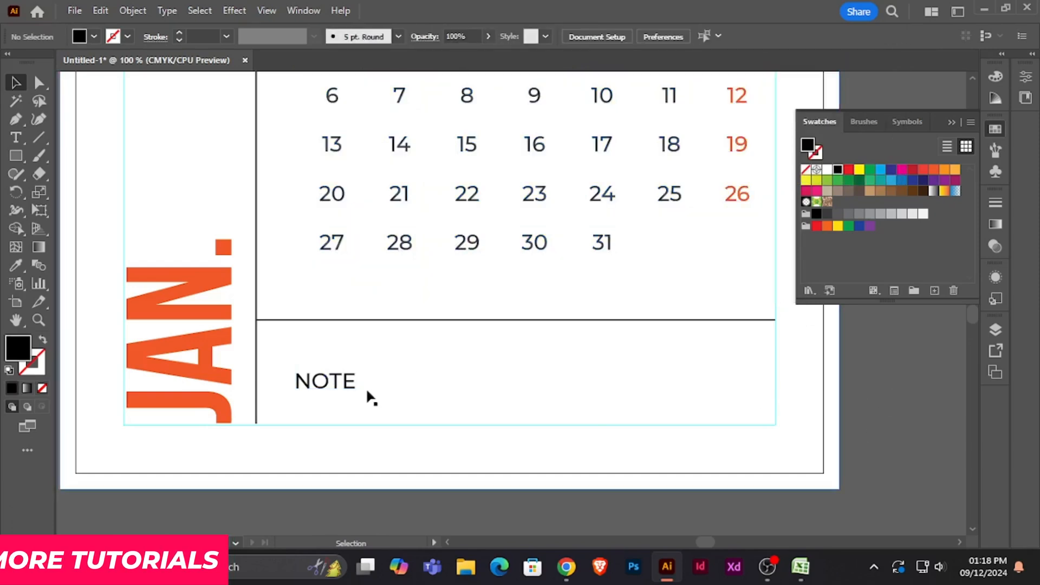
- Set the NOTE text in Bebas Neue Bold at 48 pt
{"action": "left_click", "coordinate": [331, 382]}
{"action": "left_click", "coordinate": [568, 34]}
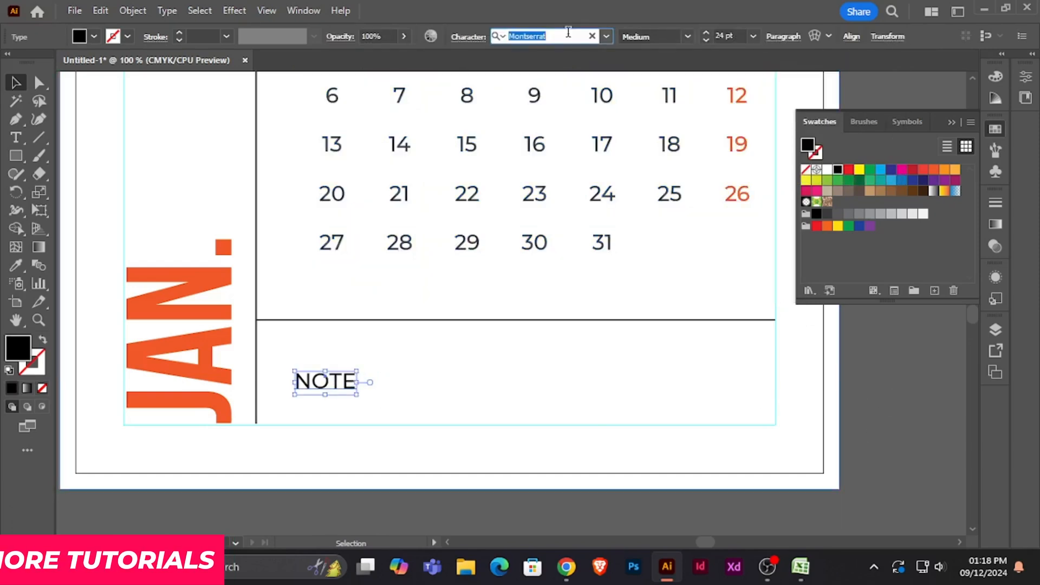
{"action": "type", "text": "BEB"}
{"action": "key", "text": "Down"}
{"action": "key", "text": "Down"}
{"action": "key", "text": "Down"}
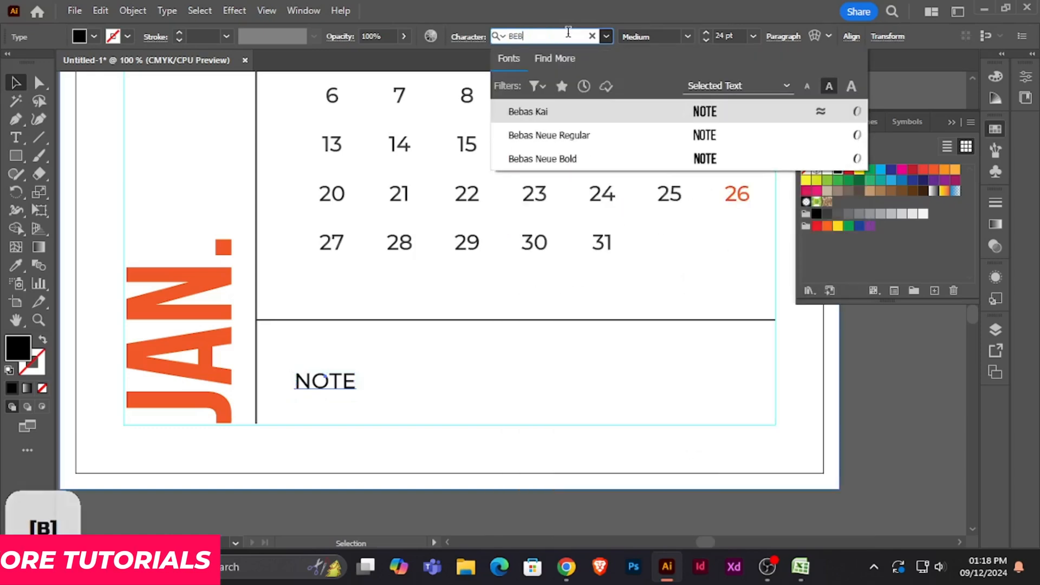
{"action": "key", "text": "Return"}
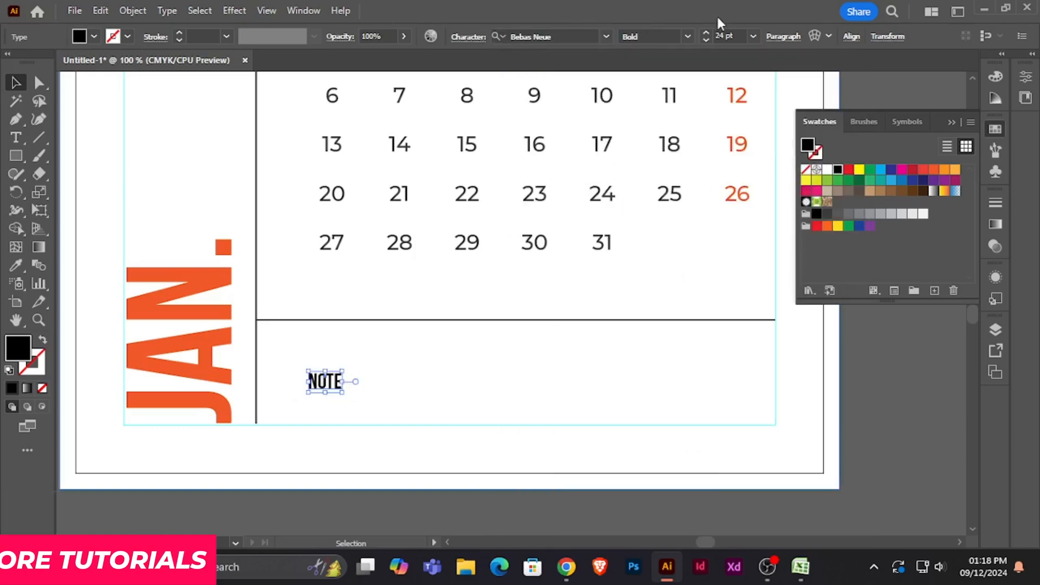
{"action": "left_click", "coordinate": [752, 36]}
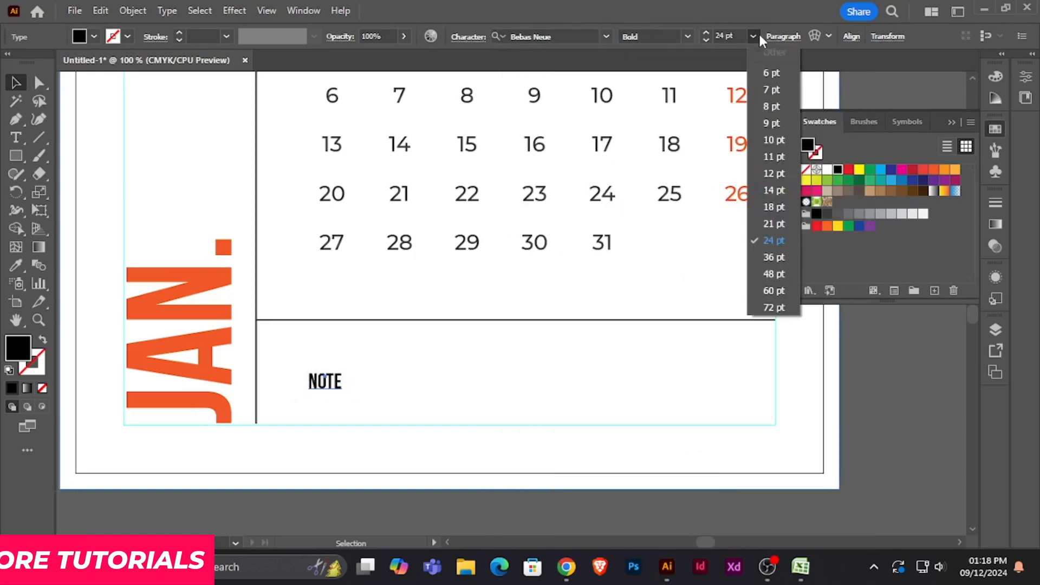
{"action": "left_click", "coordinate": [770, 280]}
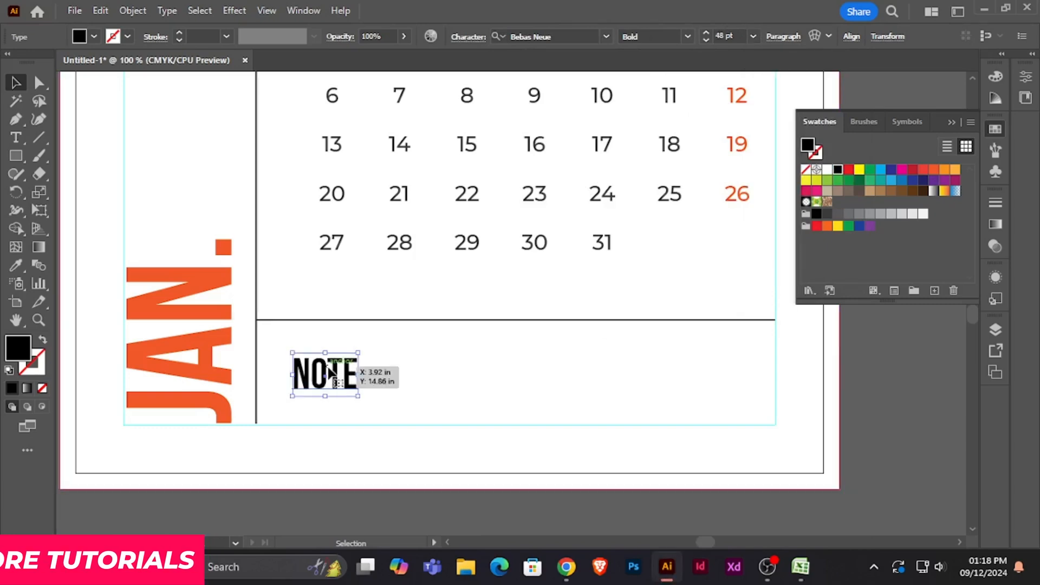
- Move the NOTE heading up close beneath the horizontal divider and fill it with the dark grey swatch
{"action": "left_click_drag", "start_coordinate": [329, 368], "coordinate": [329, 364]}
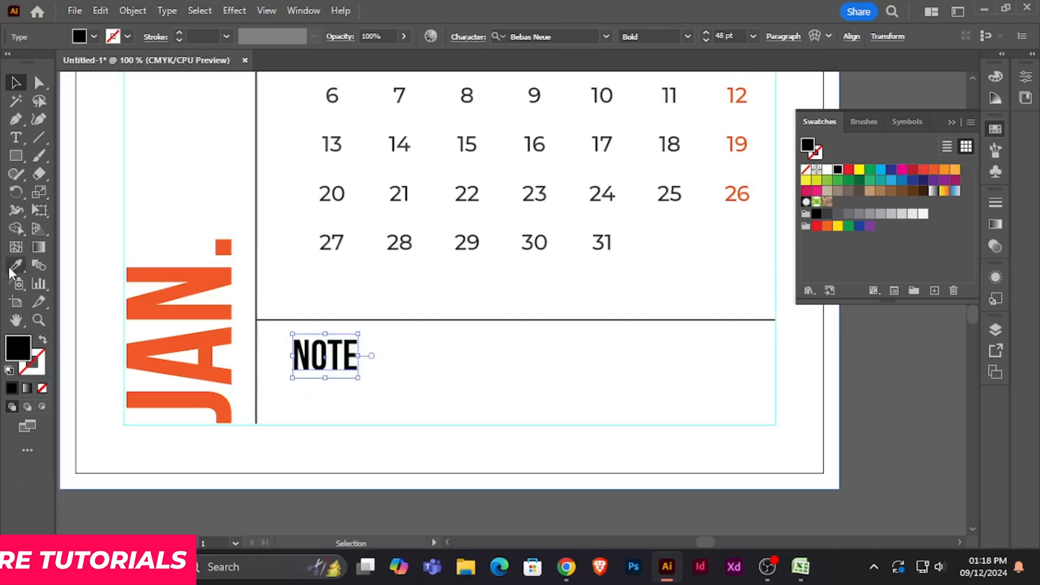
{"action": "left_click", "coordinate": [830, 215]}
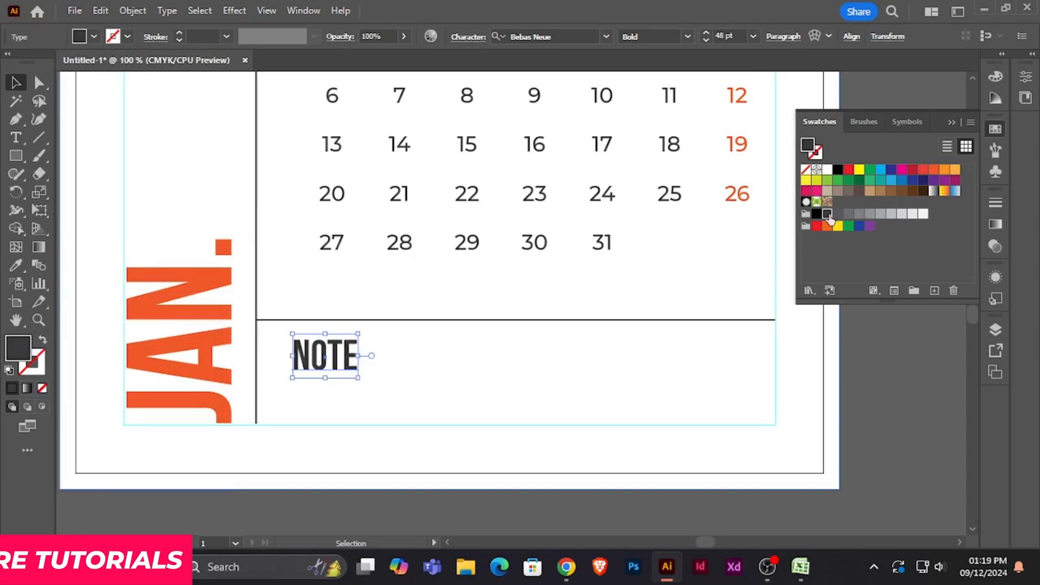
{"action": "left_click", "coordinate": [887, 379]}
- Draw a straight horizontal line from just beside the NOTE heading to the right margin guide
{"action": "scroll", "coordinate": [887, 374], "scroll_direction": "down", "scroll_amount": 3}
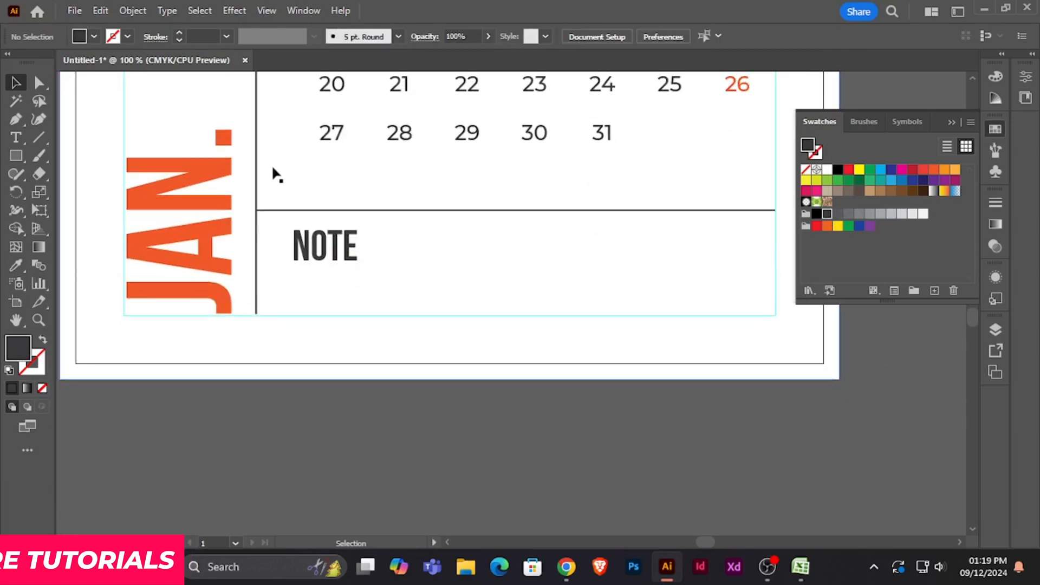
{"action": "left_click", "coordinate": [40, 136]}
{"action": "key", "text": "space"}
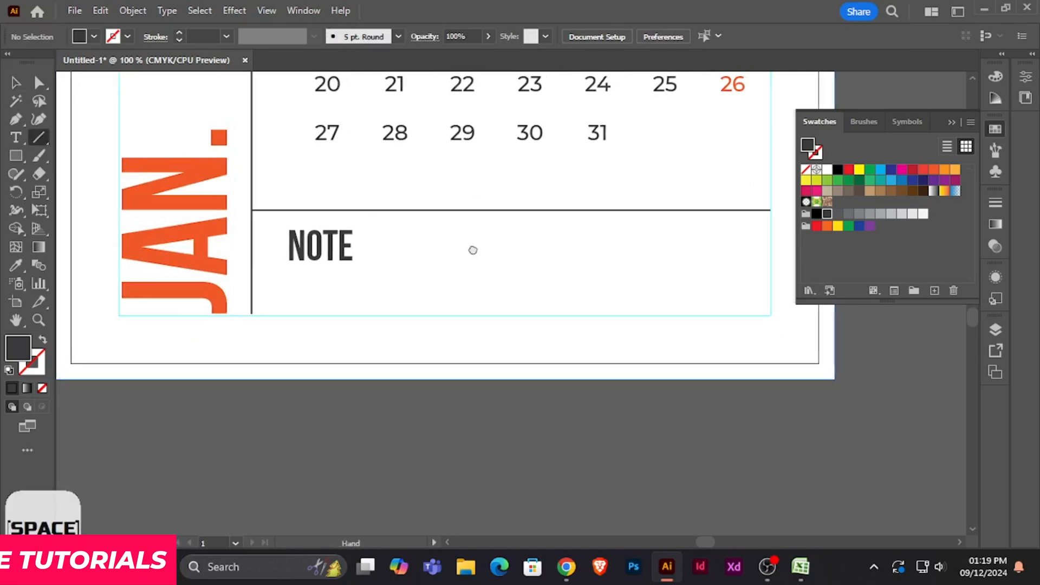
{"action": "left_click_drag", "start_coordinate": [471, 248], "coordinate": [325, 234]}
{"action": "left_click_drag", "start_coordinate": [234, 225], "coordinate": [635, 248]}
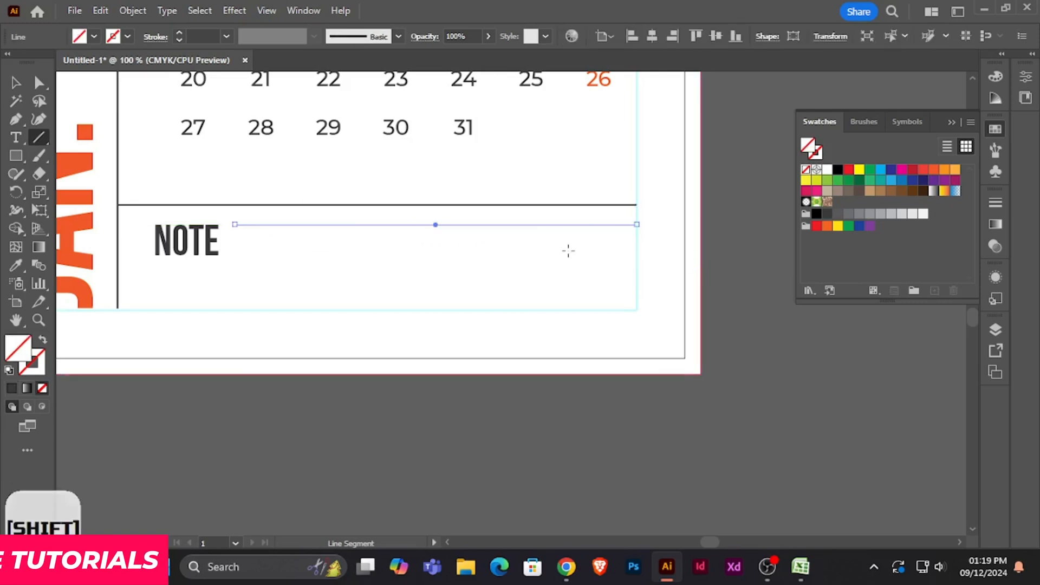
- Give the new note line a 1 pt dark grey stroke with no fill
{"action": "key", "text": "v"}
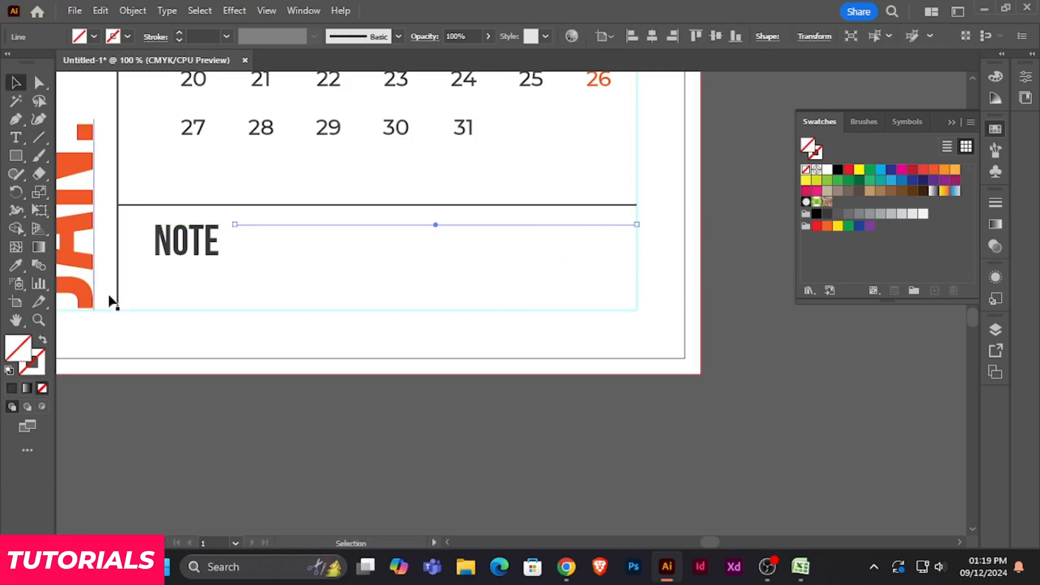
{"action": "left_click", "coordinate": [829, 215]}
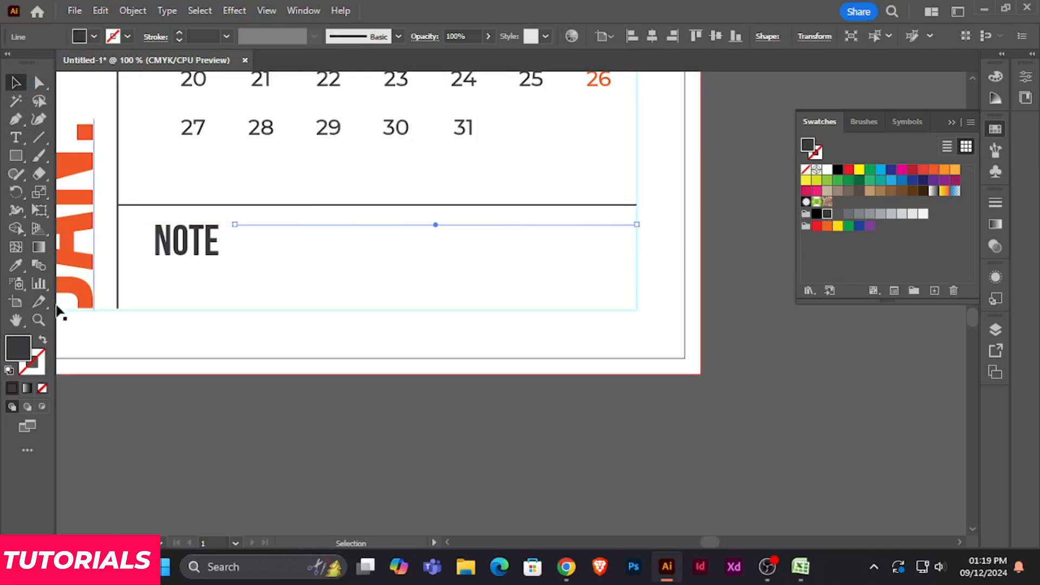
{"action": "left_click", "coordinate": [508, 415]}
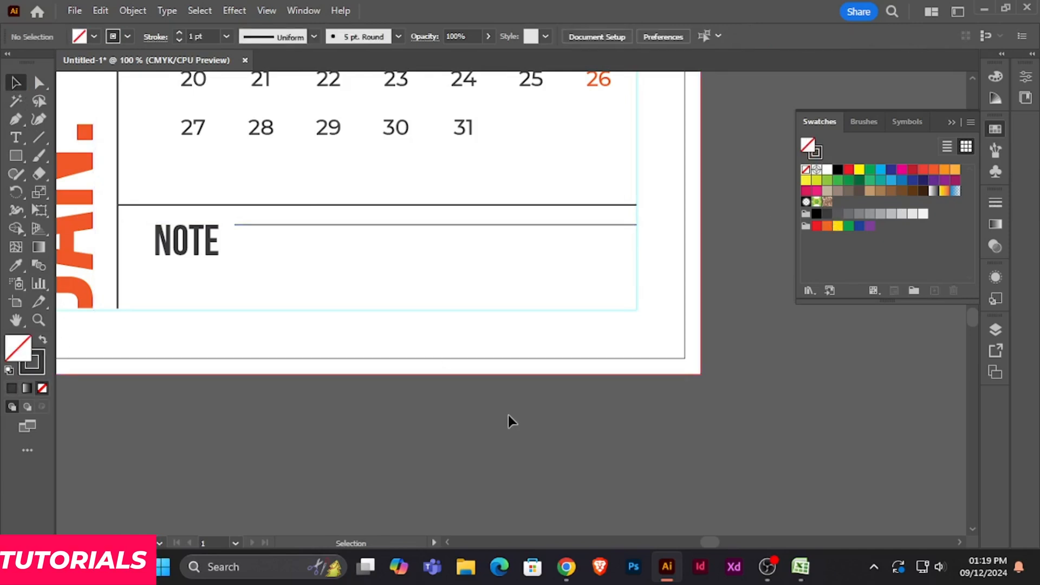
- Change the note line's stroke colour to light grey E5E5E5
{"action": "scroll", "coordinate": [509, 390], "scroll_direction": "down", "scroll_amount": 2}
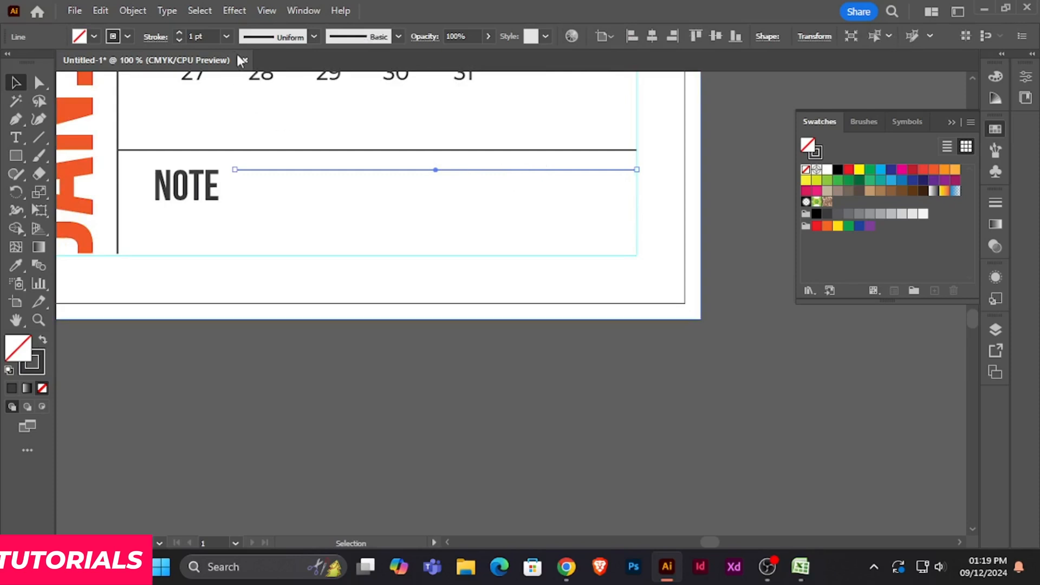
{"action": "left_click", "coordinate": [37, 359]}
{"action": "double_click", "coordinate": [37, 360]}
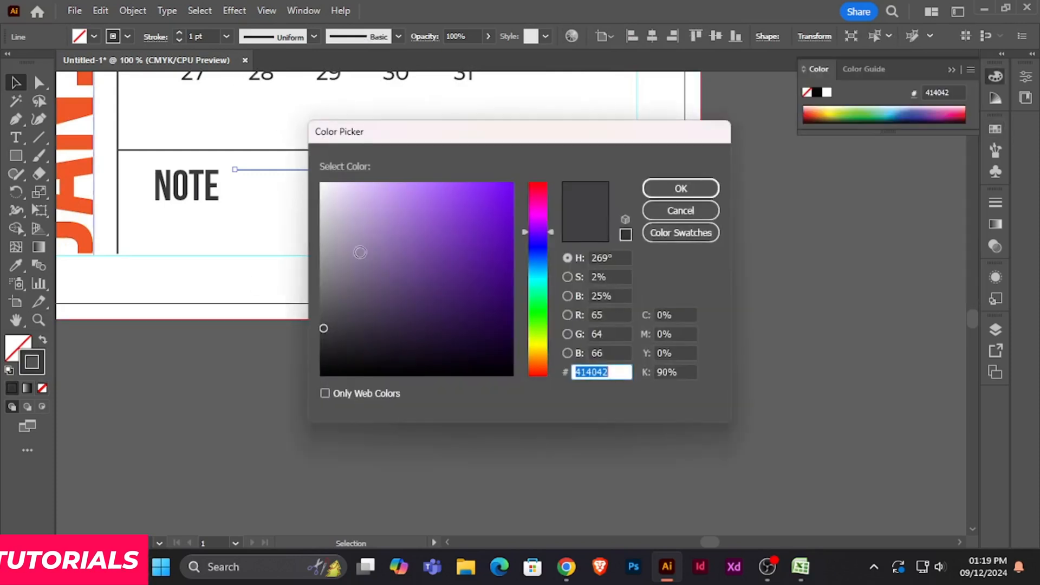
{"action": "left_click_drag", "start_coordinate": [321, 190], "coordinate": [321, 200]}
{"action": "left_click", "coordinate": [708, 196]}
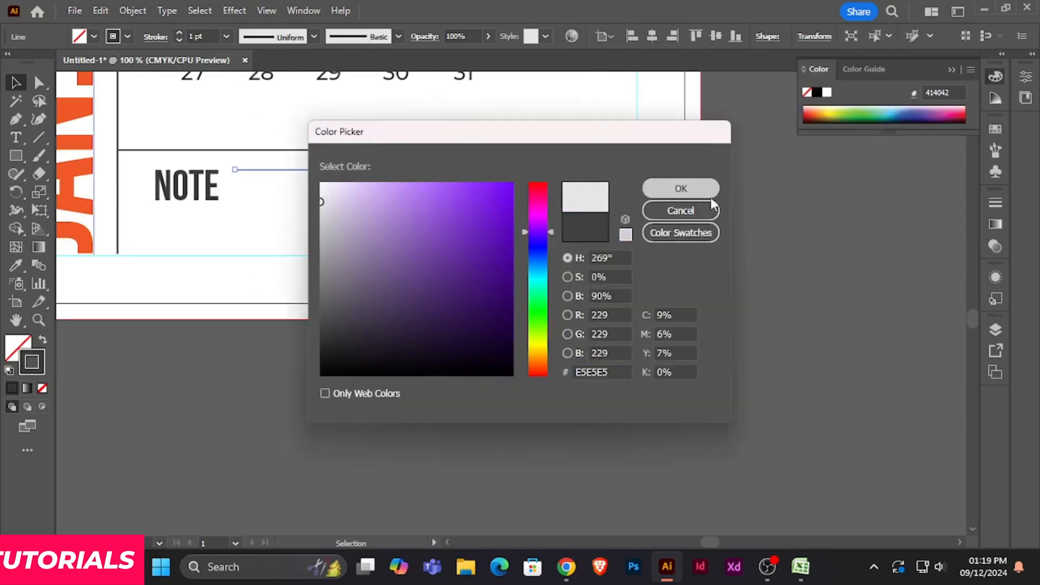
- Duplicate the light grey note line straight down three times at equal spacing to make four ruled lines
{"action": "left_click", "coordinate": [817, 242]}
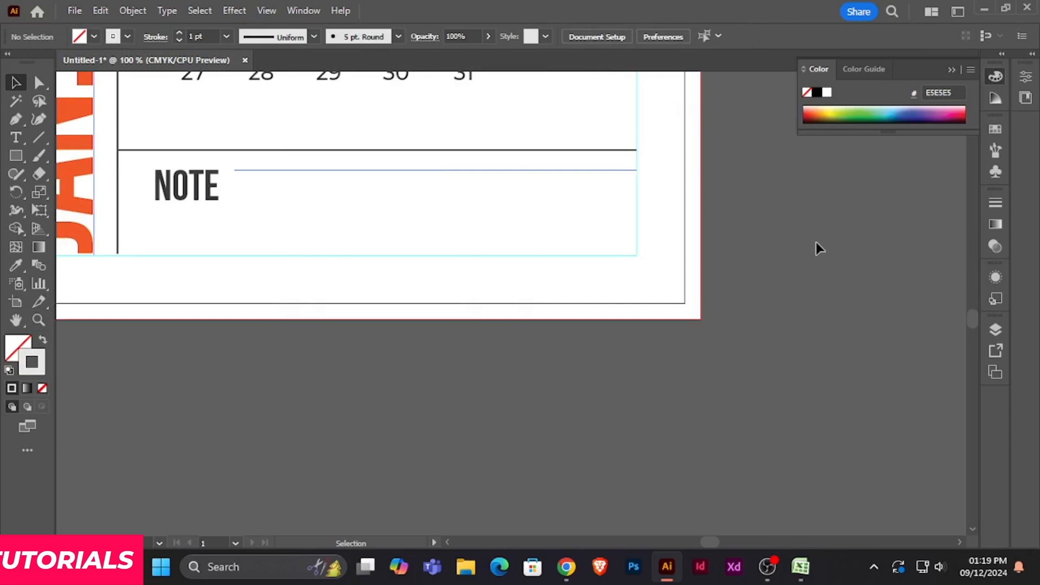
{"action": "left_click", "coordinate": [580, 170]}
{"action": "left_click_drag", "start_coordinate": [580, 169], "coordinate": [580, 196]}
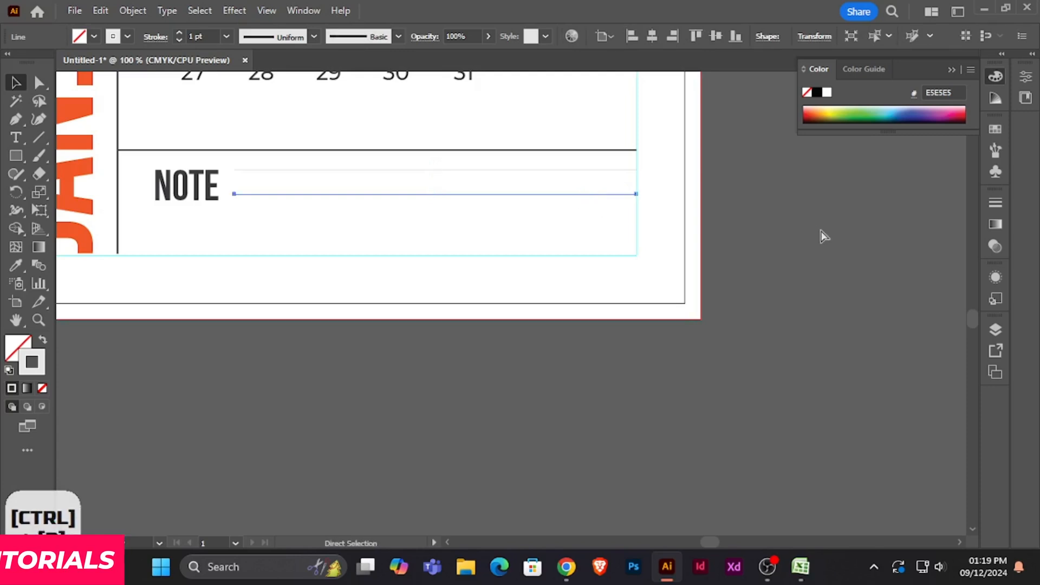
{"action": "key", "text": "ctrl+d"}
{"action": "key", "text": "ctrl+d"}
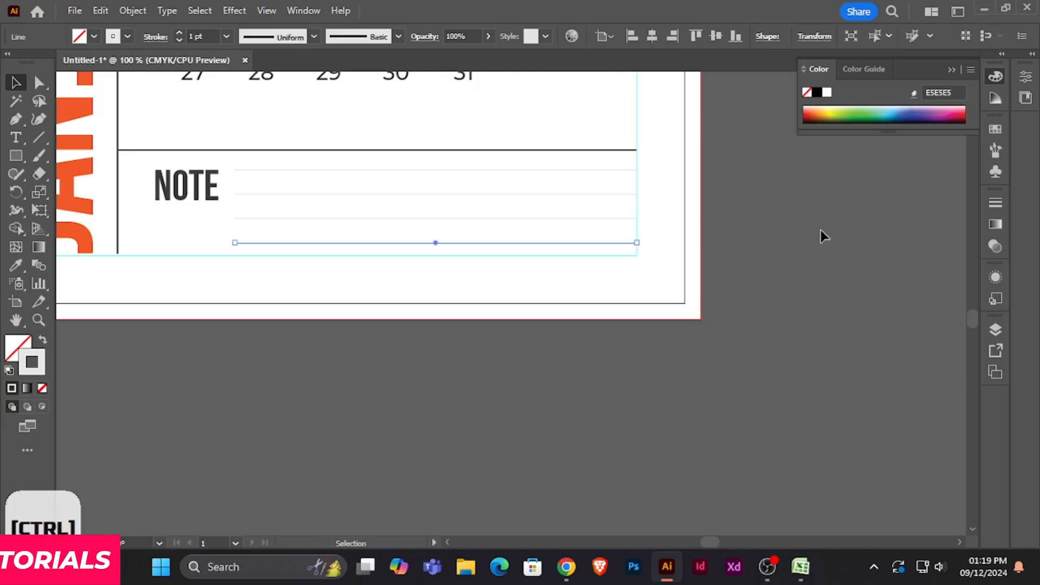
- Nudge the lowest note line down onto the bottom margin guide
{"action": "key", "text": "Down"}
{"action": "key", "text": "Down"}
{"action": "key", "text": "Down"}
{"action": "key", "text": "Down"}
{"action": "key", "text": "Down"}
{"action": "key", "text": "Down"}
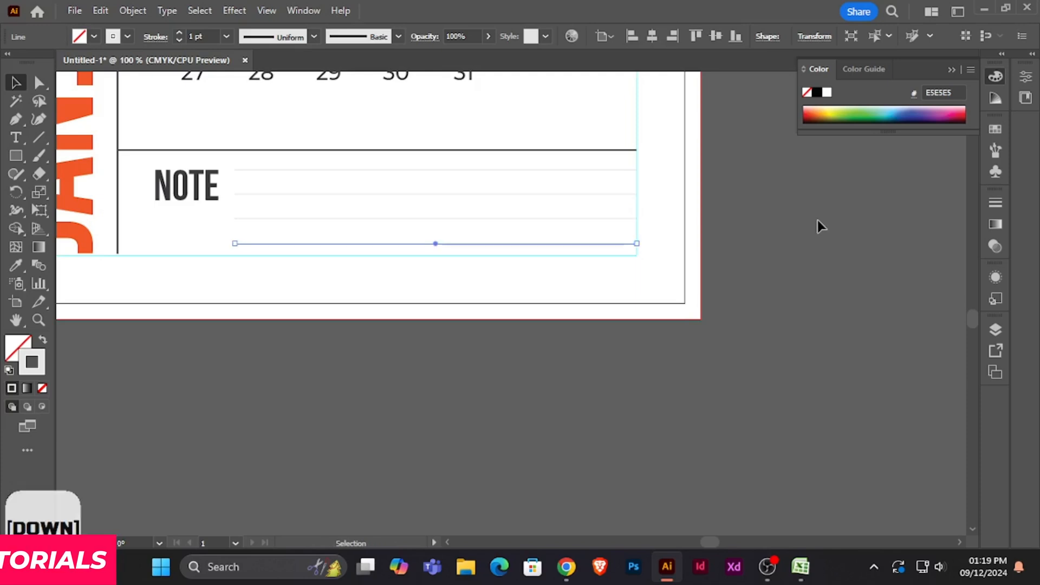
- Distribute the vertical spacing of the four note lines evenly between the first and last line
{"action": "left_click", "coordinate": [475, 217]}
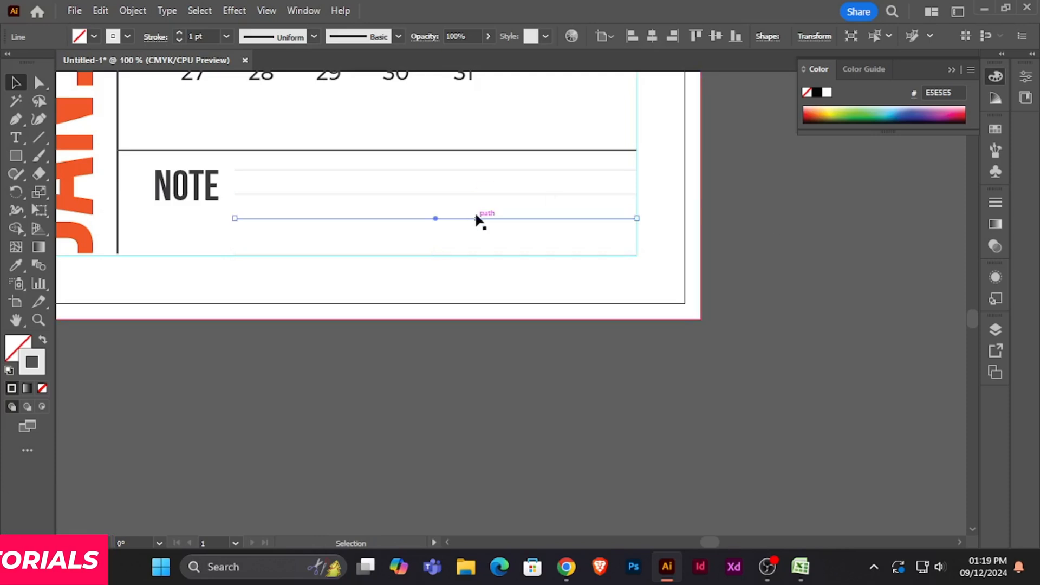
{"action": "left_click", "coordinate": [477, 194], "text": "shift"}
{"action": "left_click", "coordinate": [480, 170], "text": "shift"}
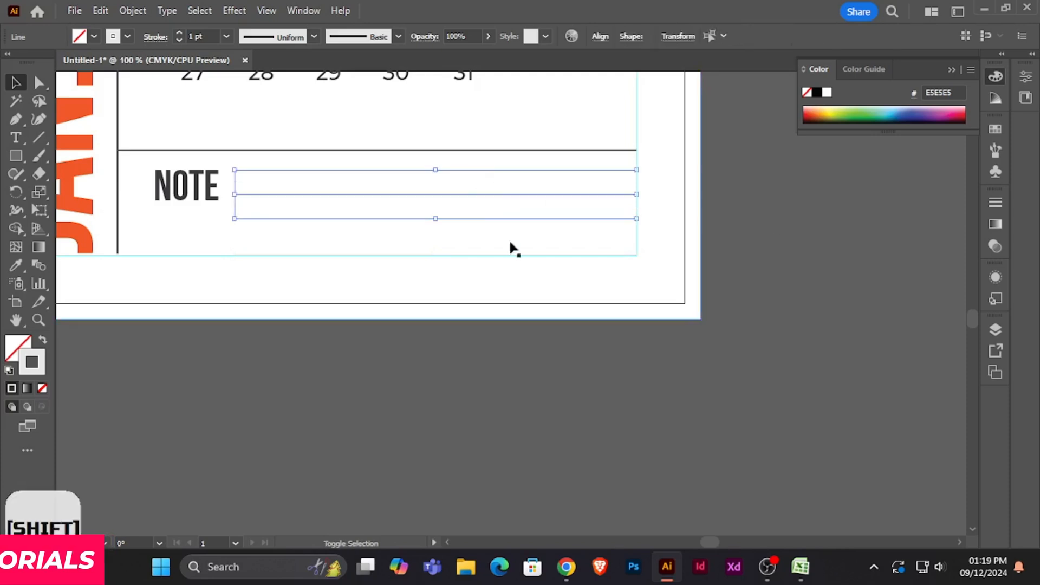
{"action": "left_click", "coordinate": [516, 253], "text": "shift"}
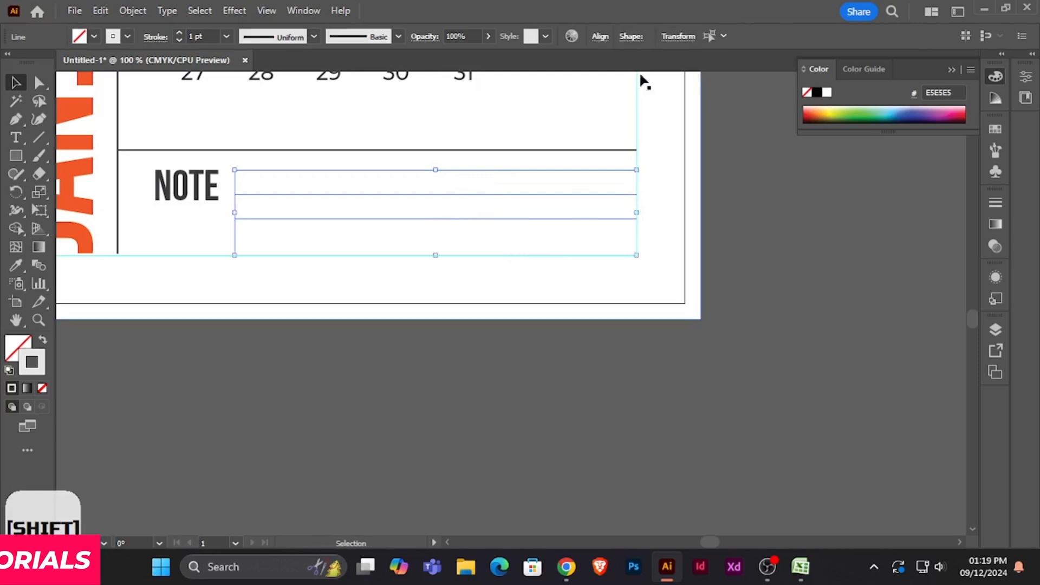
{"action": "left_click", "coordinate": [601, 35]}
{"action": "left_click", "coordinate": [440, 169]}
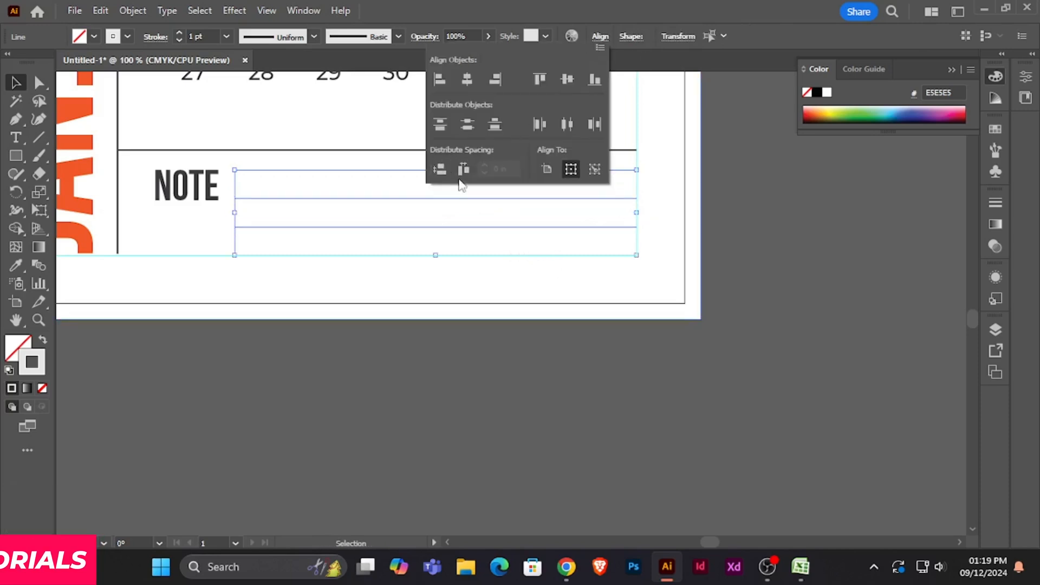
{"action": "left_click", "coordinate": [854, 238]}
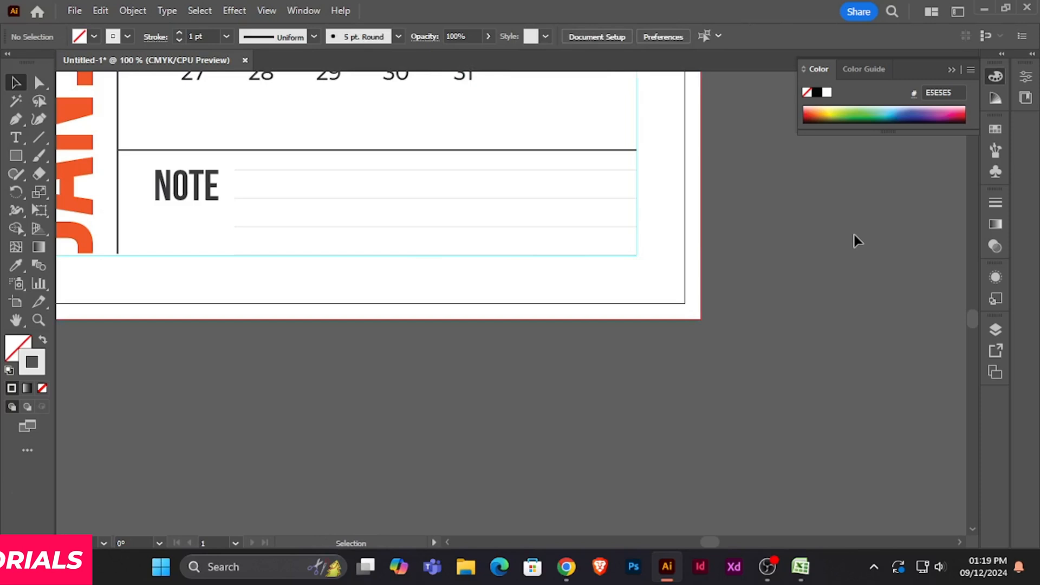
- Change the font of all the date numbers 1 to 31 to Bebas Neue Bold, leaving out the weekday headings
{"action": "scroll", "coordinate": [853, 232], "scroll_direction": "up", "scroll_amount": 5}
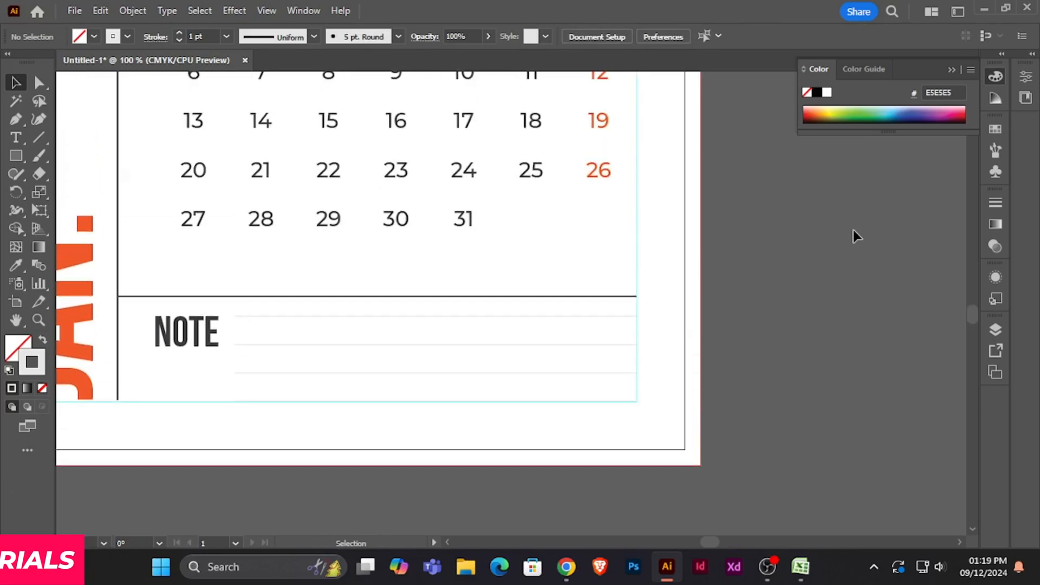
{"action": "key", "text": "ctrl"}
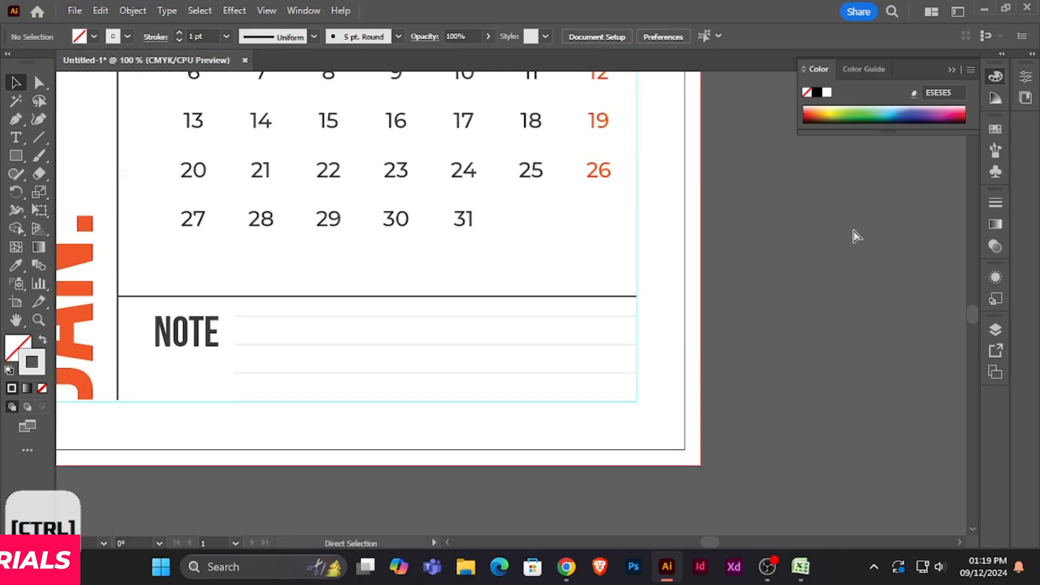
{"action": "key", "text": "ctrl+minus"}
{"action": "key", "text": "ctrl+minus"}
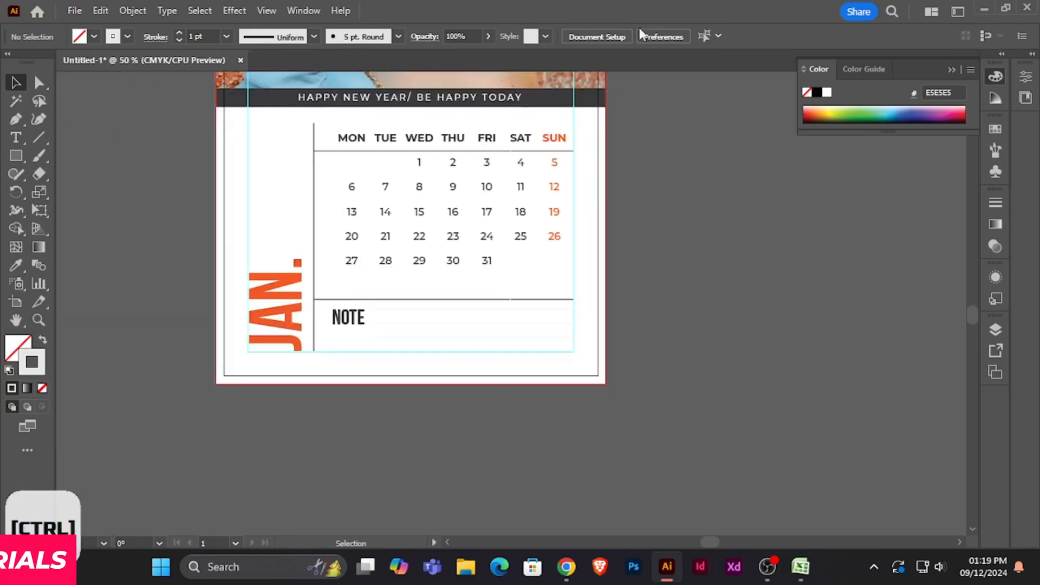
{"action": "scroll", "coordinate": [541, 121], "scroll_direction": "up", "scroll_amount": 4}
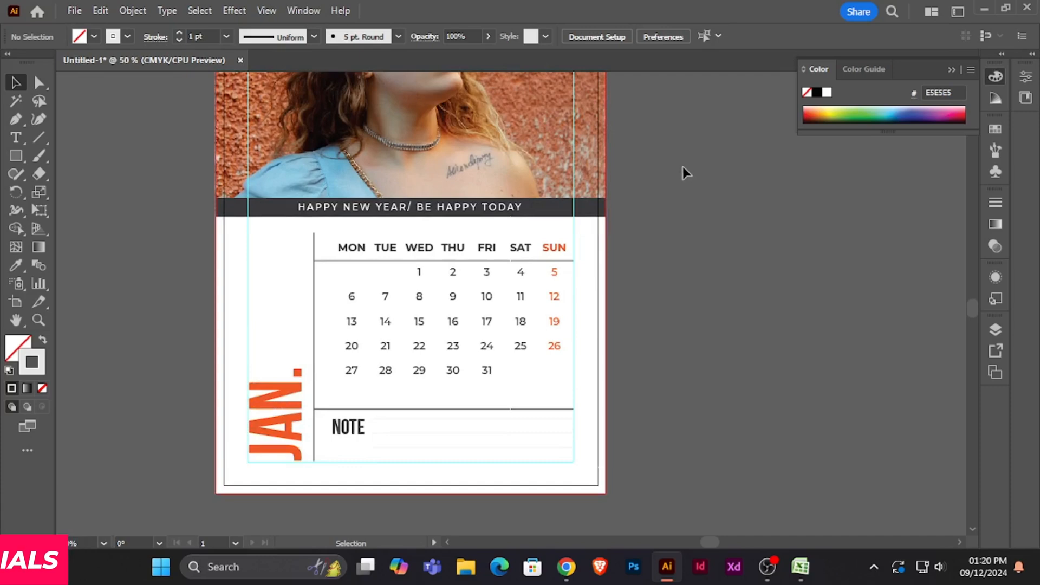
{"action": "left_click", "coordinate": [16, 138]}
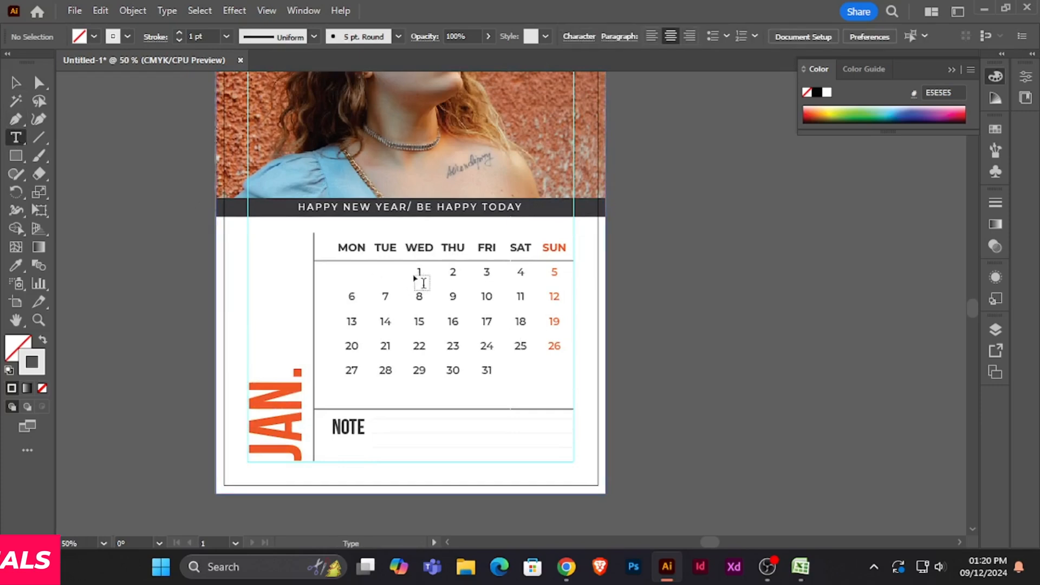
{"action": "left_click_drag", "start_coordinate": [418, 270], "coordinate": [559, 381]}
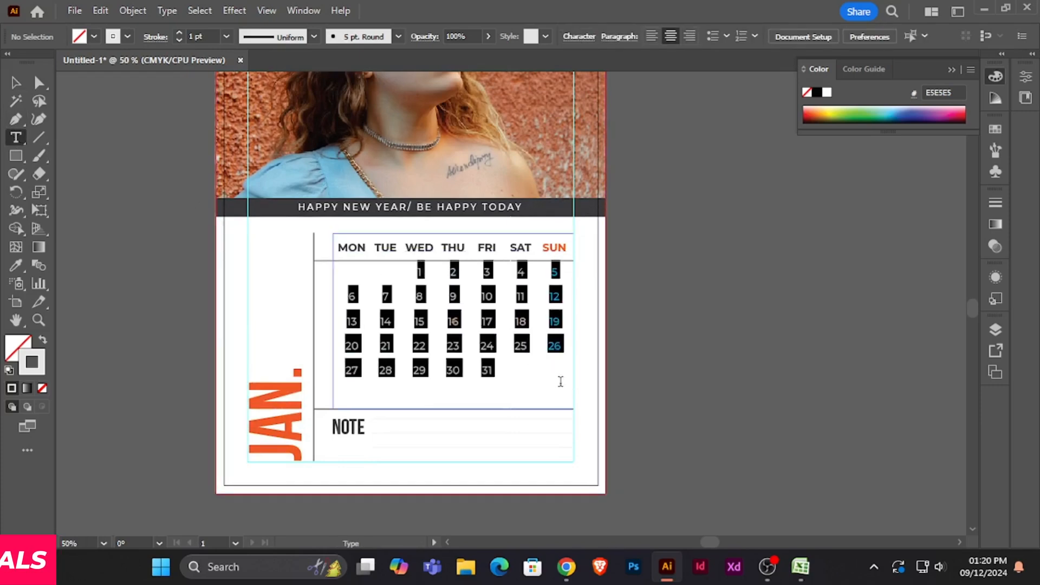
{"action": "left_click", "coordinate": [578, 35]}
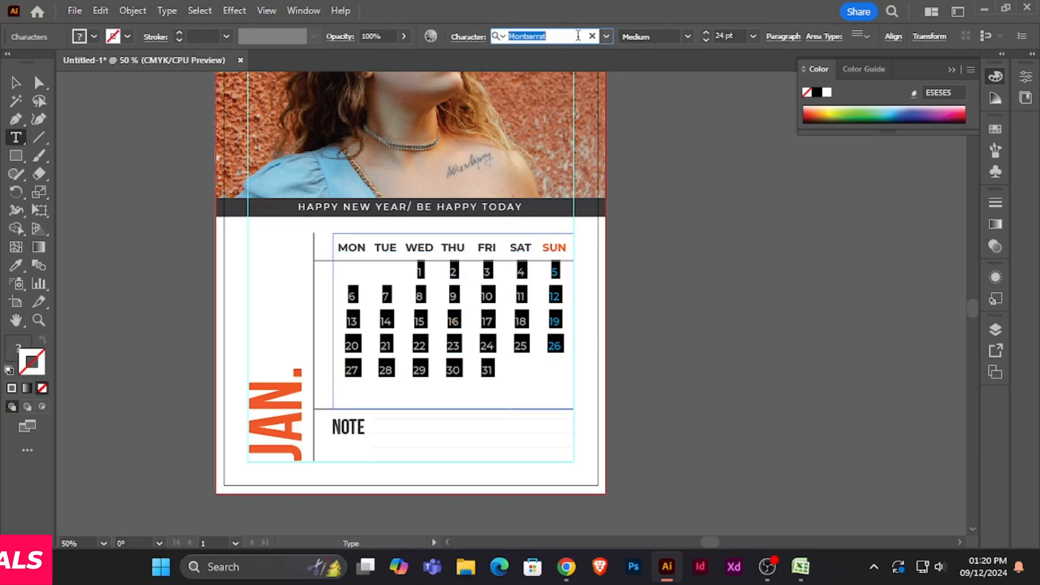
{"action": "type", "text": "BEB"}
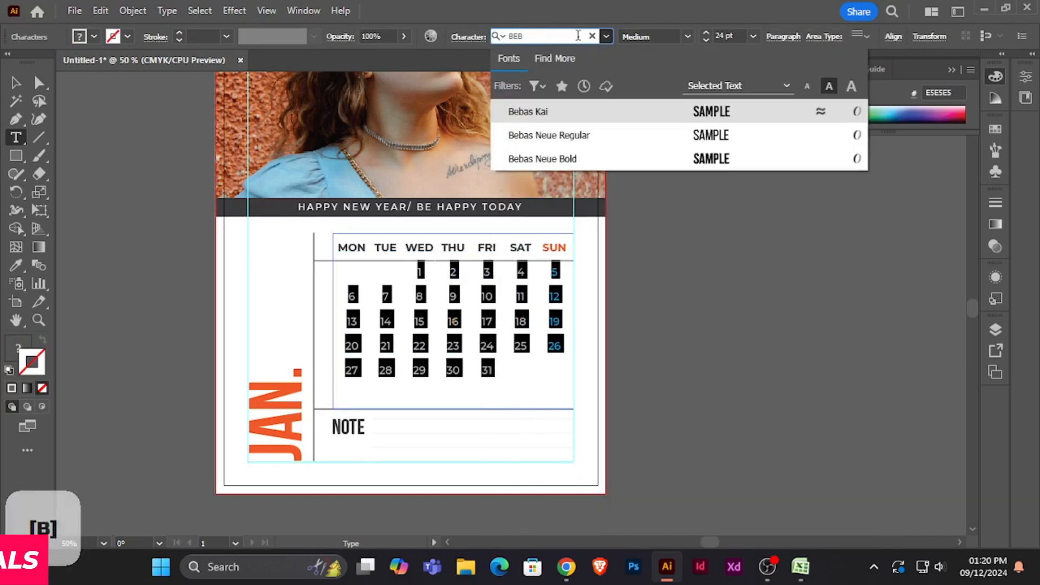
{"action": "left_click", "coordinate": [594, 158]}
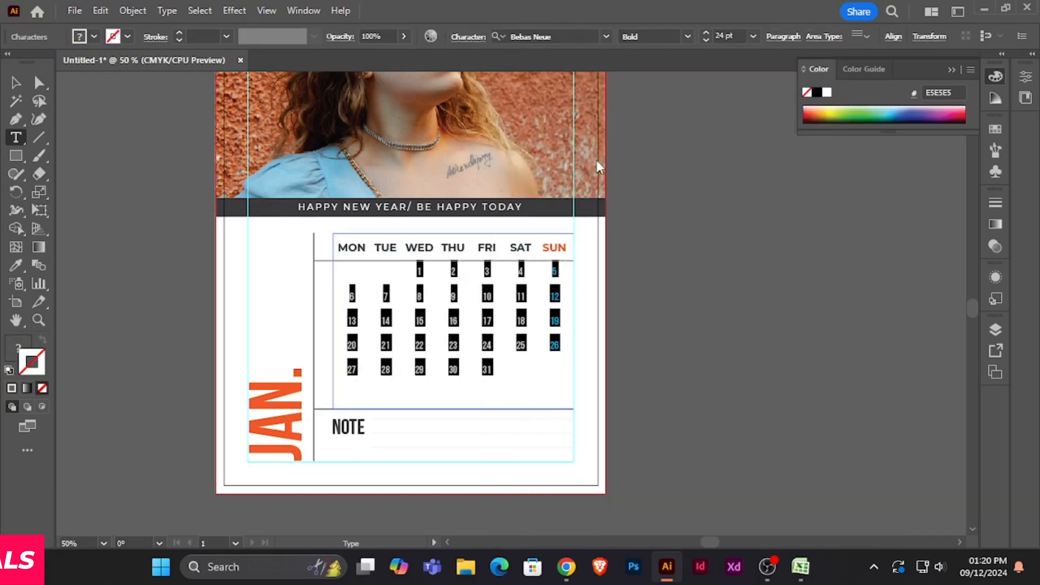
- Increase the date numbers' font size to 26 pt and deselect the calendar text
{"action": "left_click", "coordinate": [706, 33]}
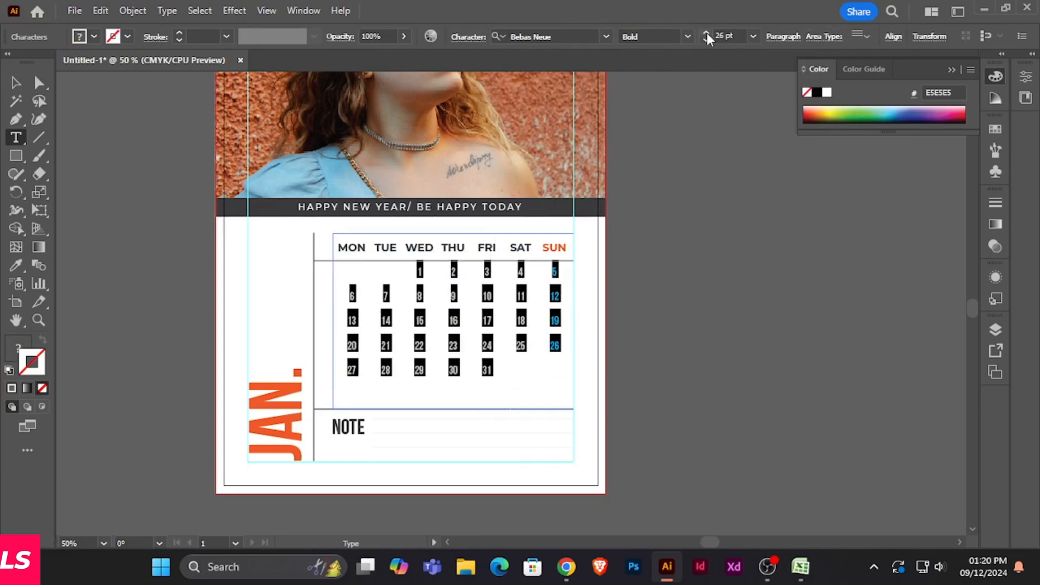
{"action": "left_click", "coordinate": [707, 34]}
{"action": "left_click", "coordinate": [706, 34]}
{"action": "left_click", "coordinate": [16, 82]}
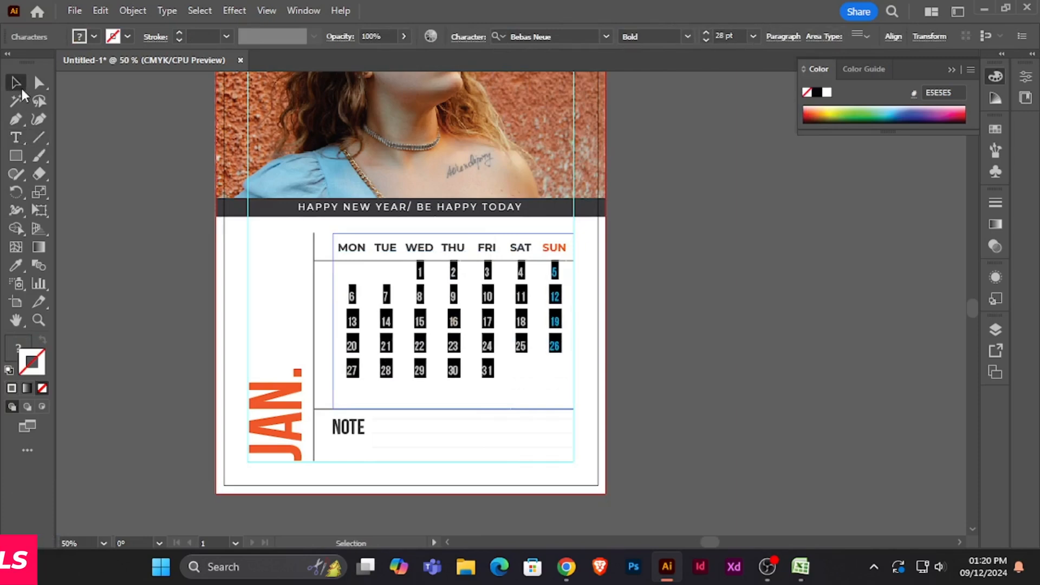
{"action": "left_click", "coordinate": [633, 272]}
- Examine the restyled dates and NOTE section close up, and check the layout of the whole calendar page
{"action": "scroll", "coordinate": [646, 267], "scroll_direction": "down", "scroll_amount": 2}
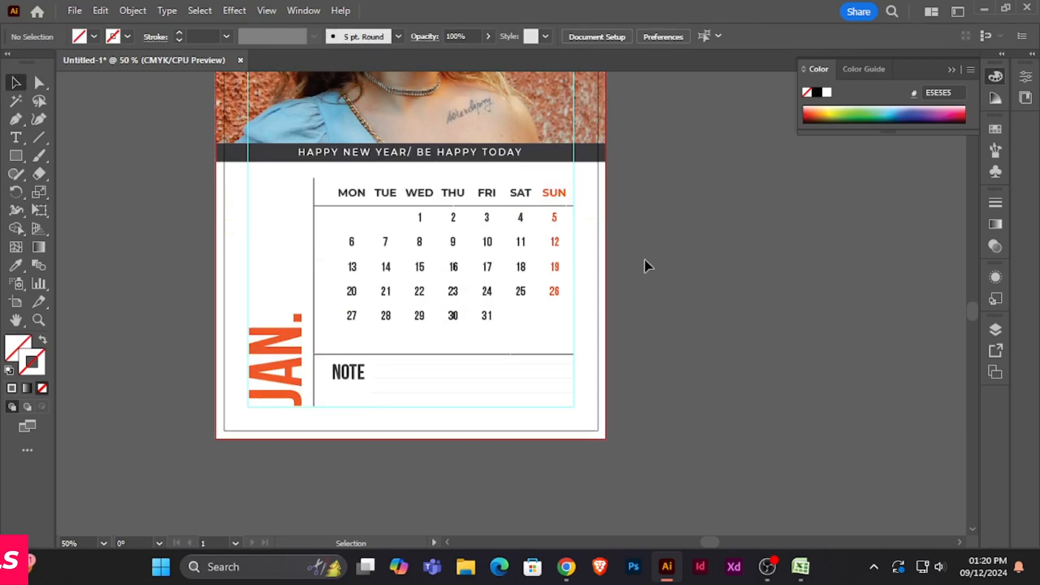
{"action": "key", "text": "ctrl+equal"}
{"action": "key", "text": "ctrl+equal"}
{"action": "key", "text": "ctrl+minus"}
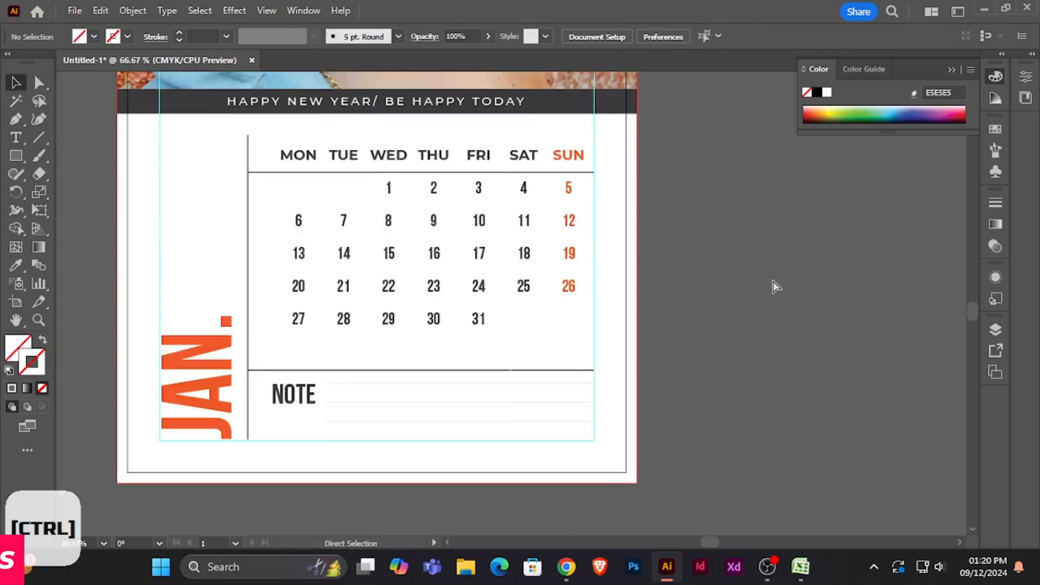
{"action": "scroll", "coordinate": [773, 281], "scroll_direction": "up", "scroll_amount": 4}
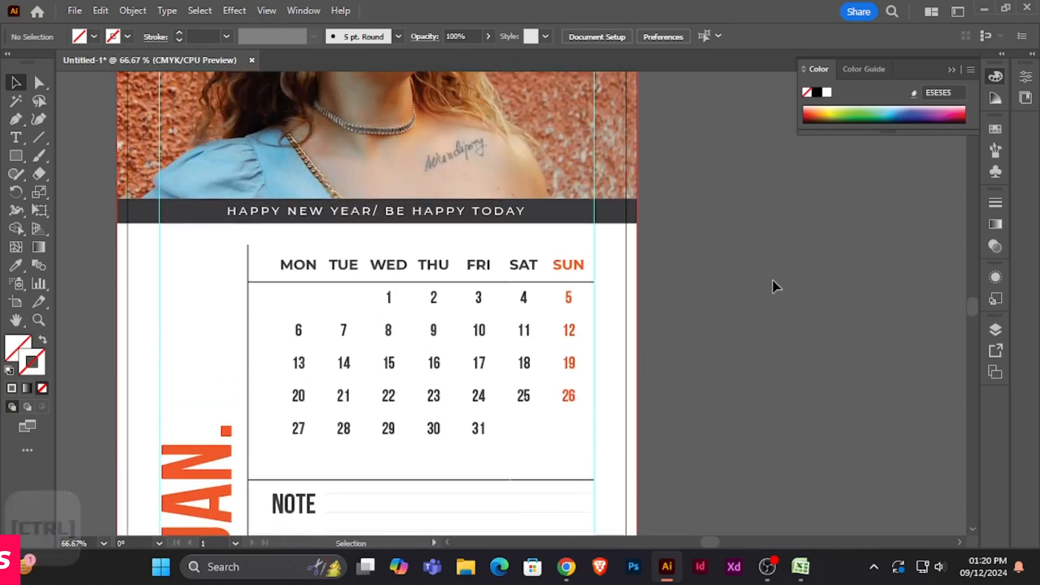
{"action": "key", "text": "ctrl+minus"}
{"action": "key", "text": "ctrl+minus"}
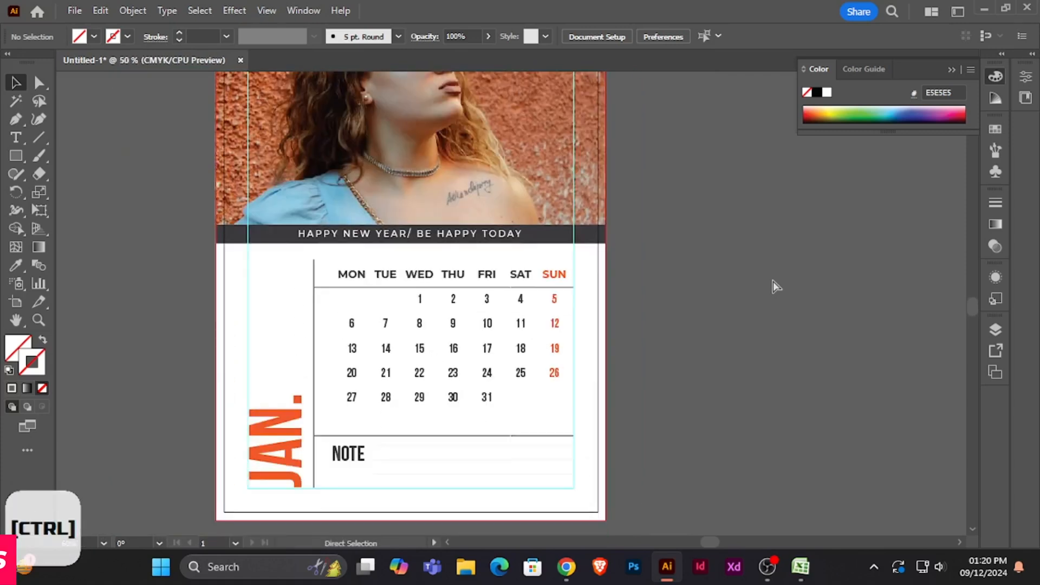
{"action": "scroll", "coordinate": [772, 281], "scroll_direction": "up", "scroll_amount": 3}
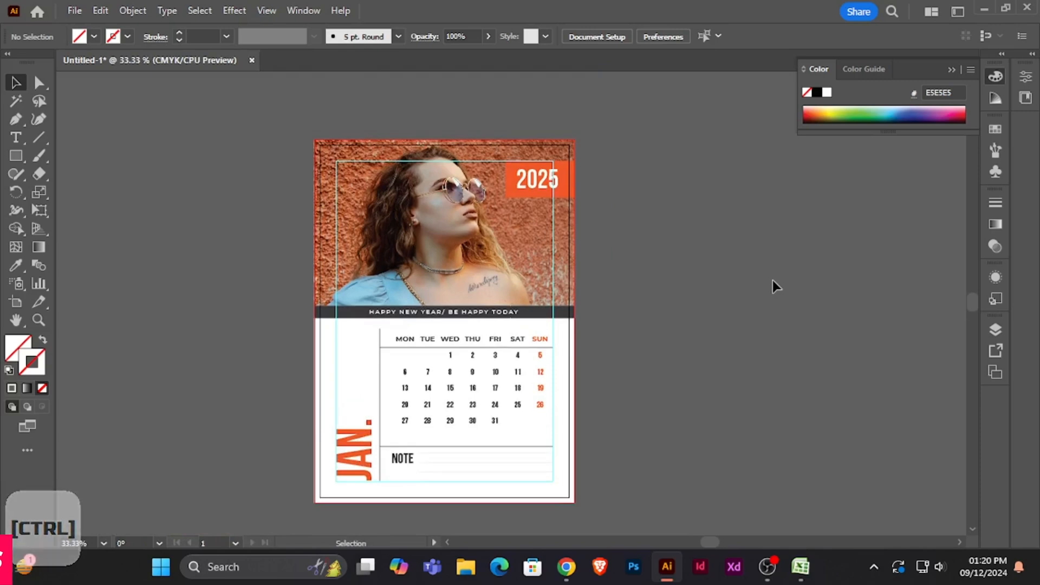
{"action": "scroll", "coordinate": [772, 281], "scroll_direction": "down", "scroll_amount": 1}
- Hide the guides and centre the finished calendar page in the view
{"action": "right_click", "coordinate": [751, 261]}
{"action": "left_click", "coordinate": [820, 424]}
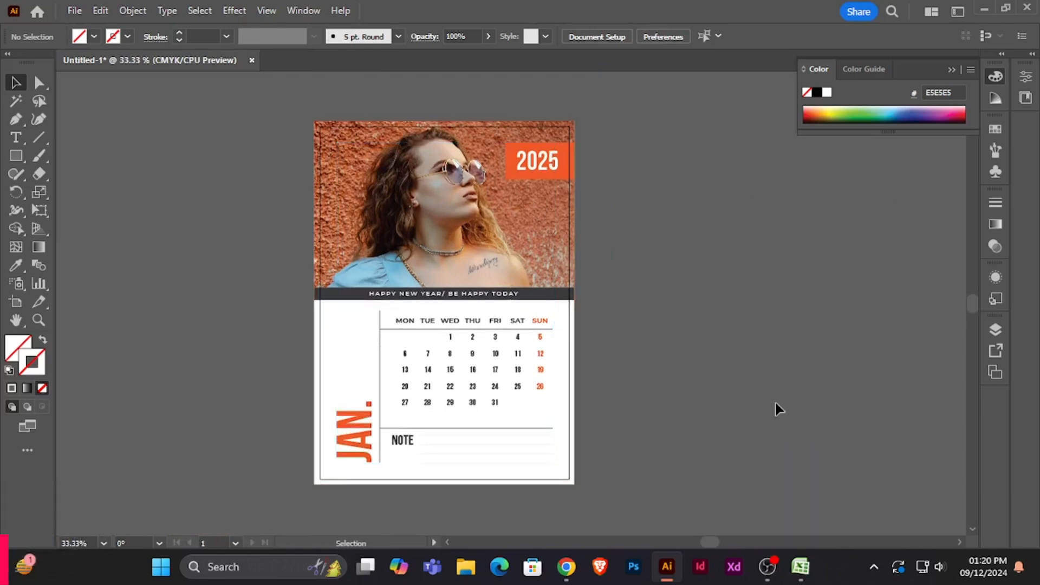
{"action": "key", "text": "space"}
{"action": "left_click_drag", "start_coordinate": [664, 357], "coordinate": [727, 351]}
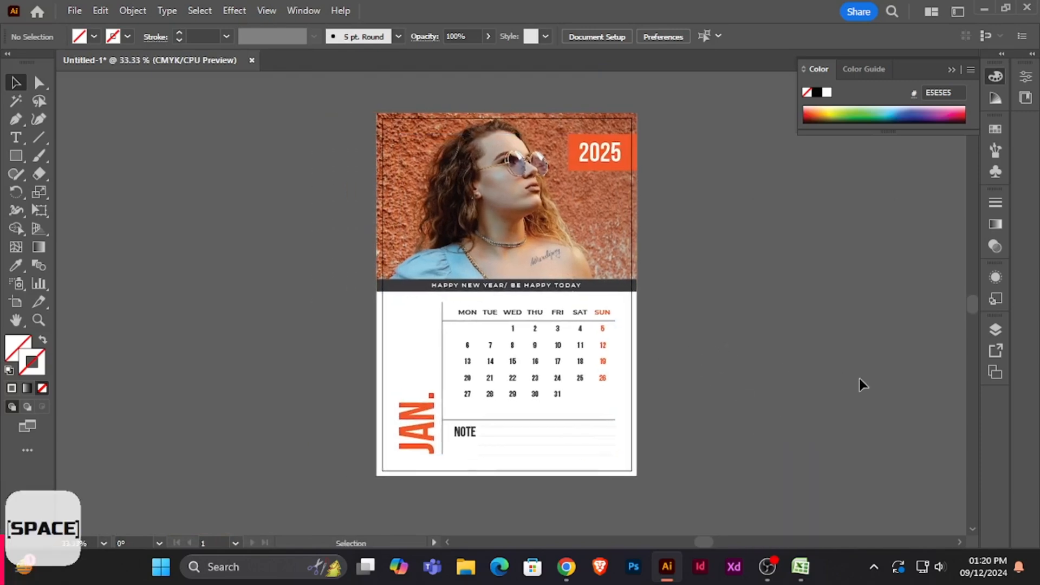